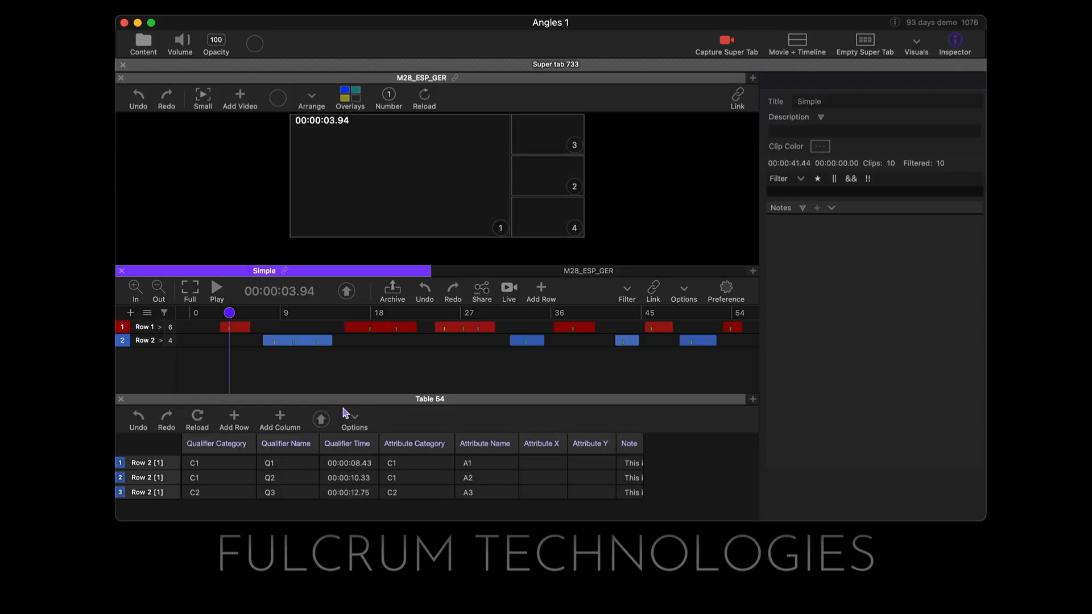
{"action": "left_click", "coordinate": [808, 192]}
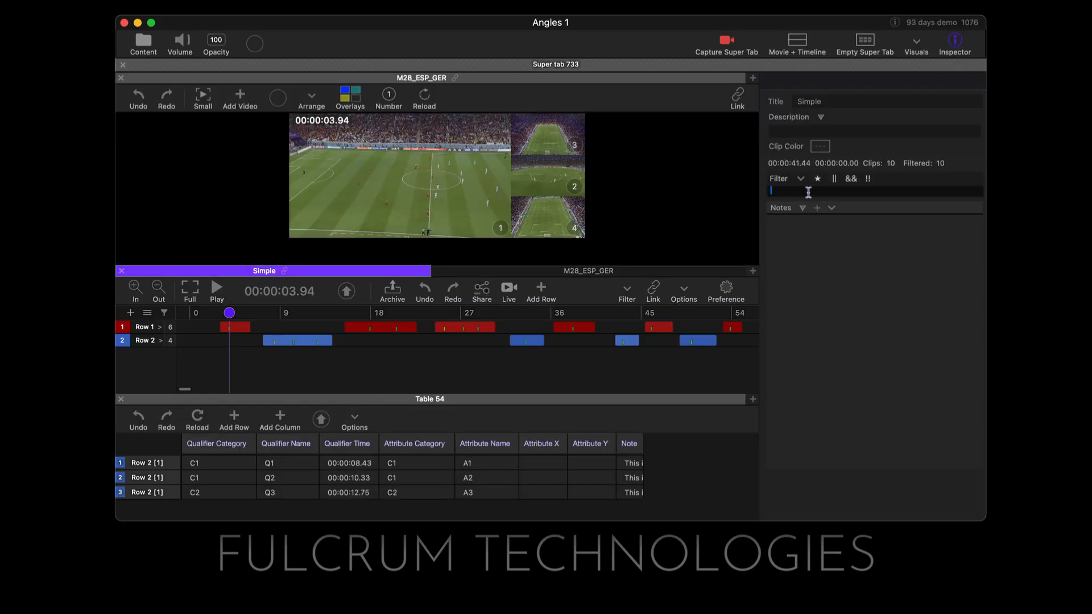
{"action": "type", "text": "sd"}
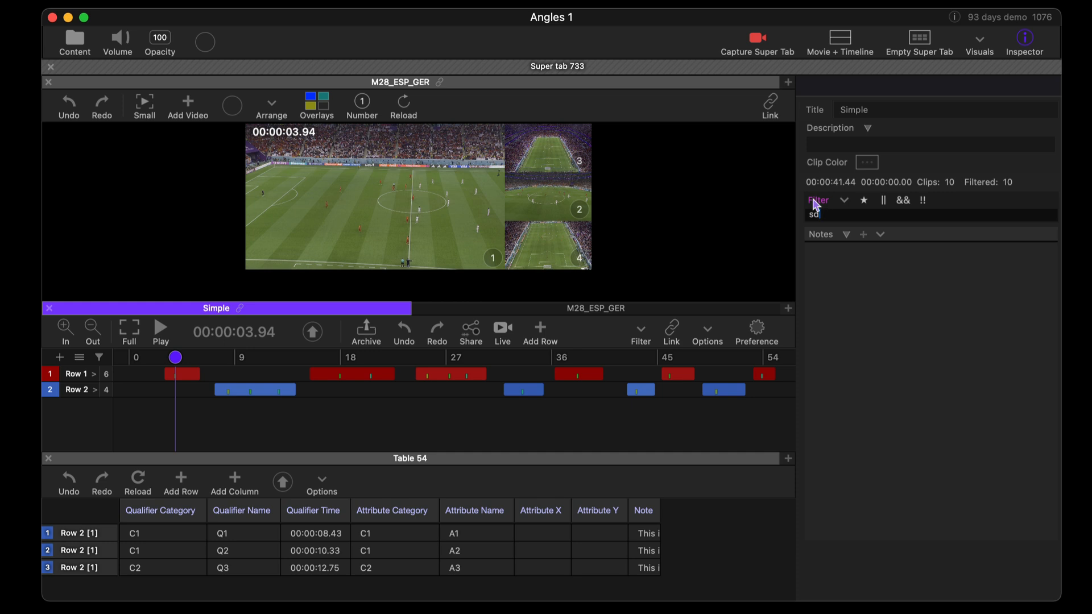
{"action": "key", "text": "BackSpace"}
{"action": "key", "text": "BackSpace"}
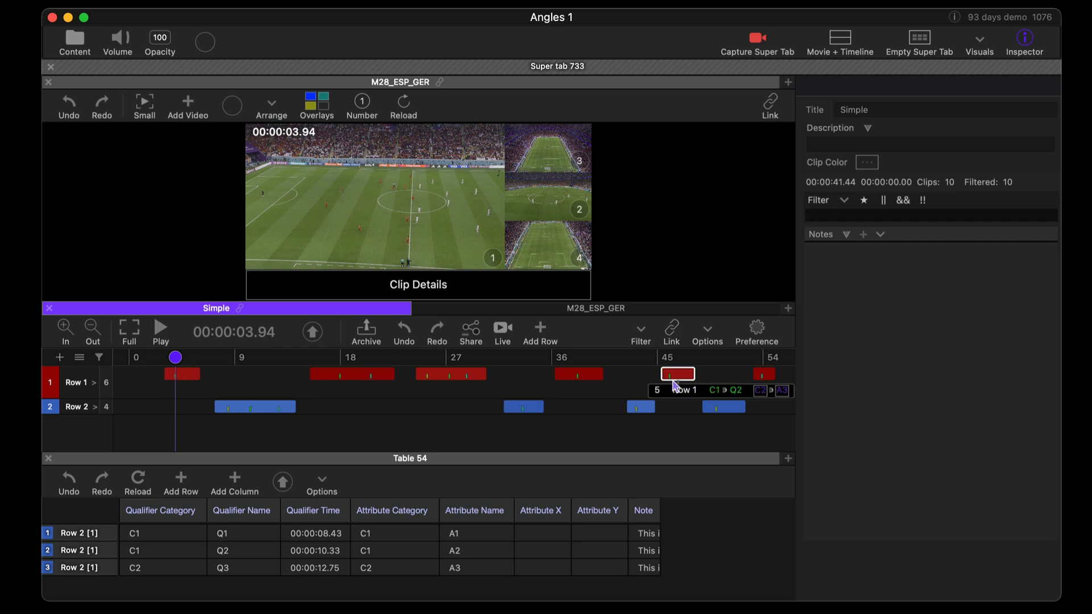
Filter the Simple timeline's clips with the expression "Q1" and check the pop-up details of matching clips.
{"action": "type", "text": "\"Q1\""}
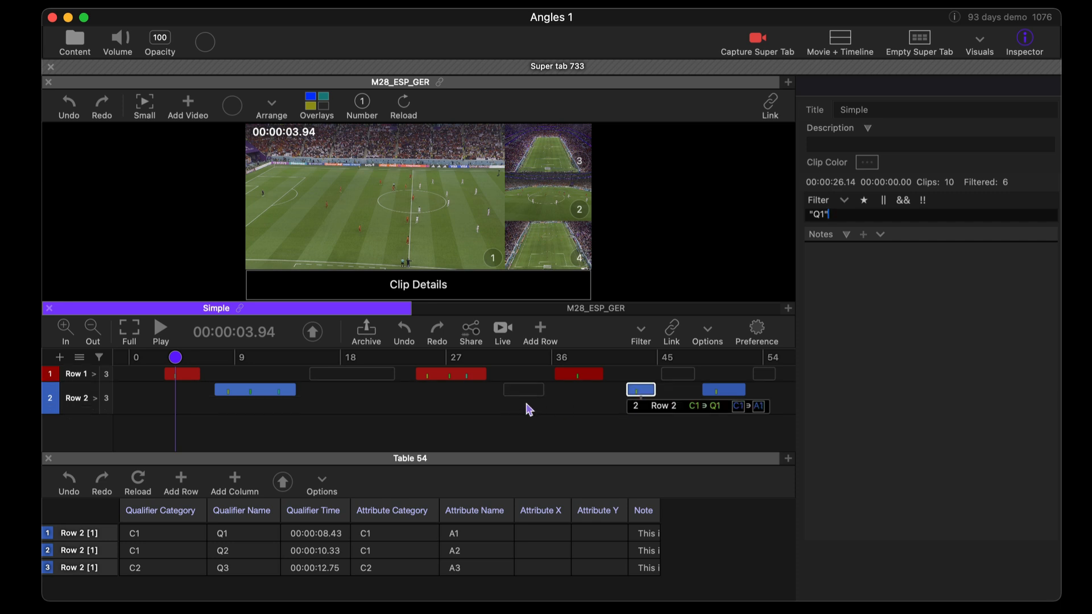
{"action": "mouse_move", "coordinate": [438, 384]}
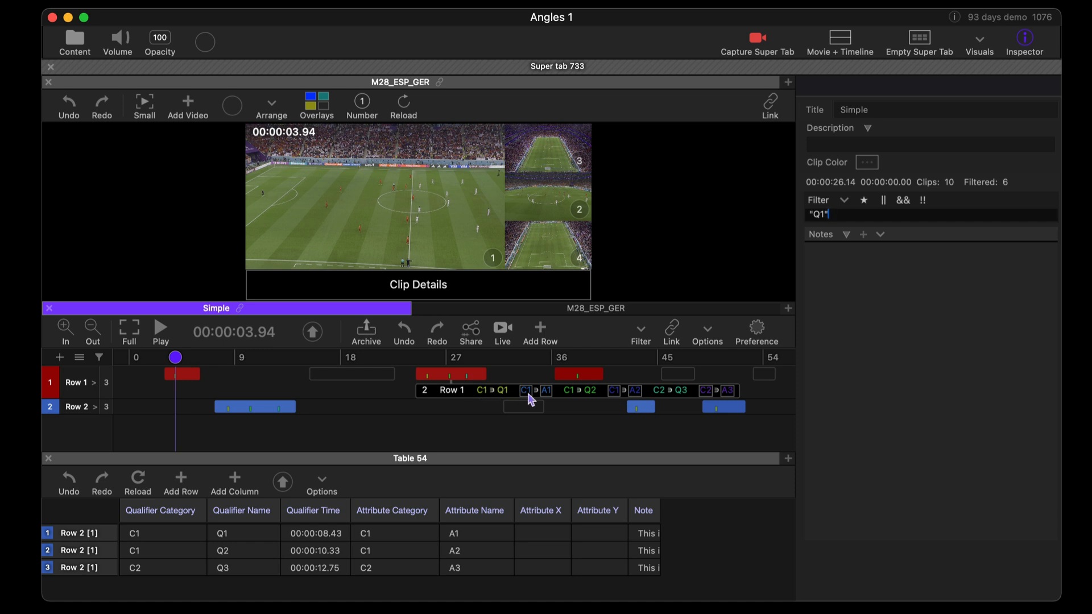
{"action": "left_click", "coordinate": [980, 44]}
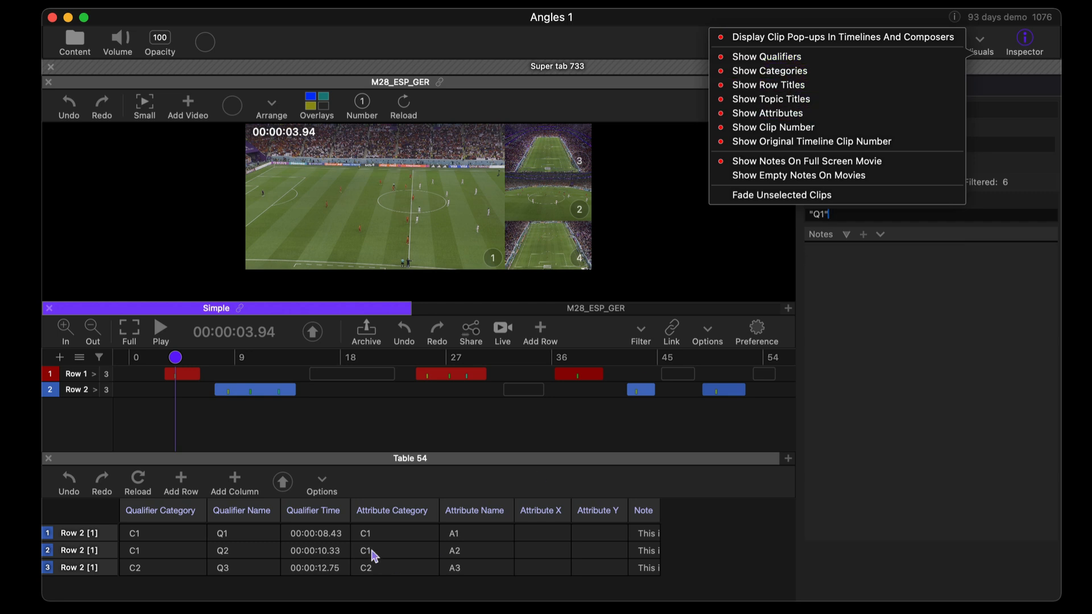
{"action": "left_click", "coordinate": [388, 427]}
{"action": "mouse_move", "coordinate": [217, 385]}
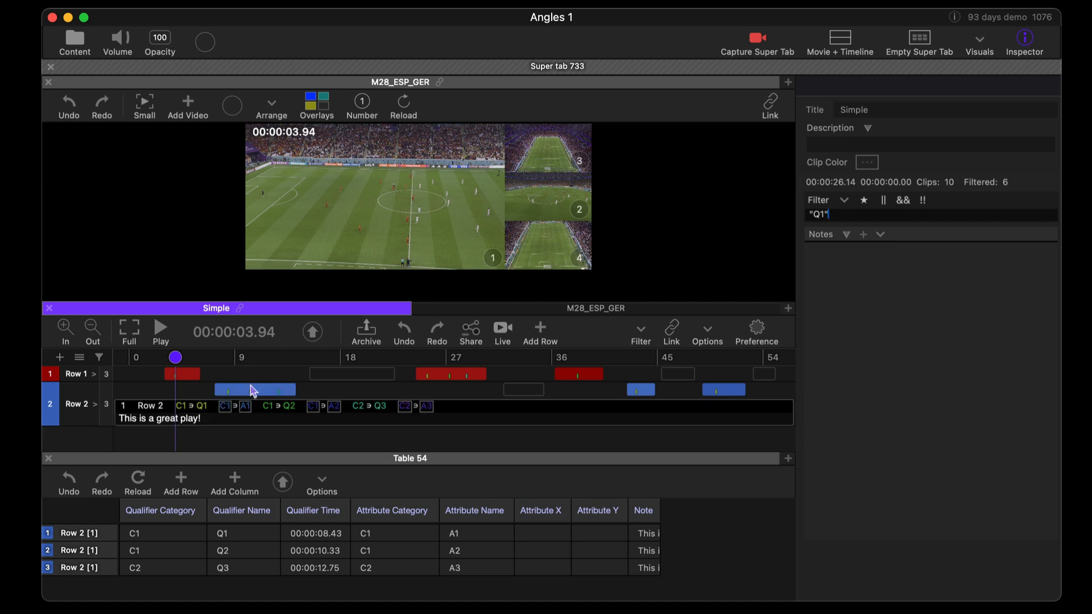
Extend the filter expression to "Q1" & "Q2" and check the details of the matching clips in both rows.
{"action": "left_click", "coordinate": [866, 218]}
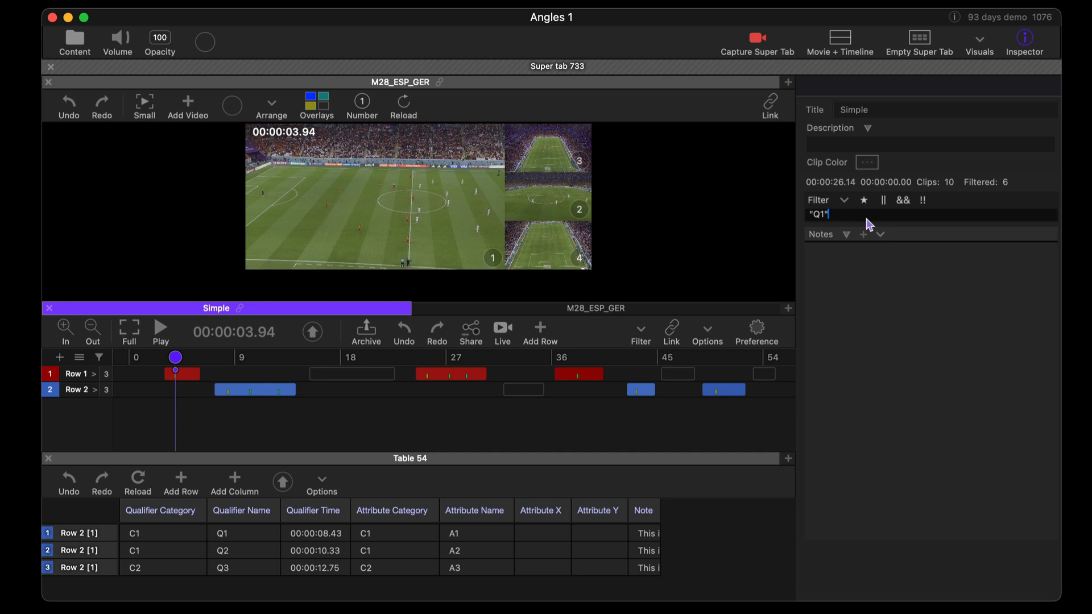
{"action": "type", "text": "&"}
{"action": "type", "text": "\"Q@\""}
{"action": "key", "text": "BackSpace"}
{"action": "key", "text": "BackSpace"}
{"action": "type", "text": "2\""}
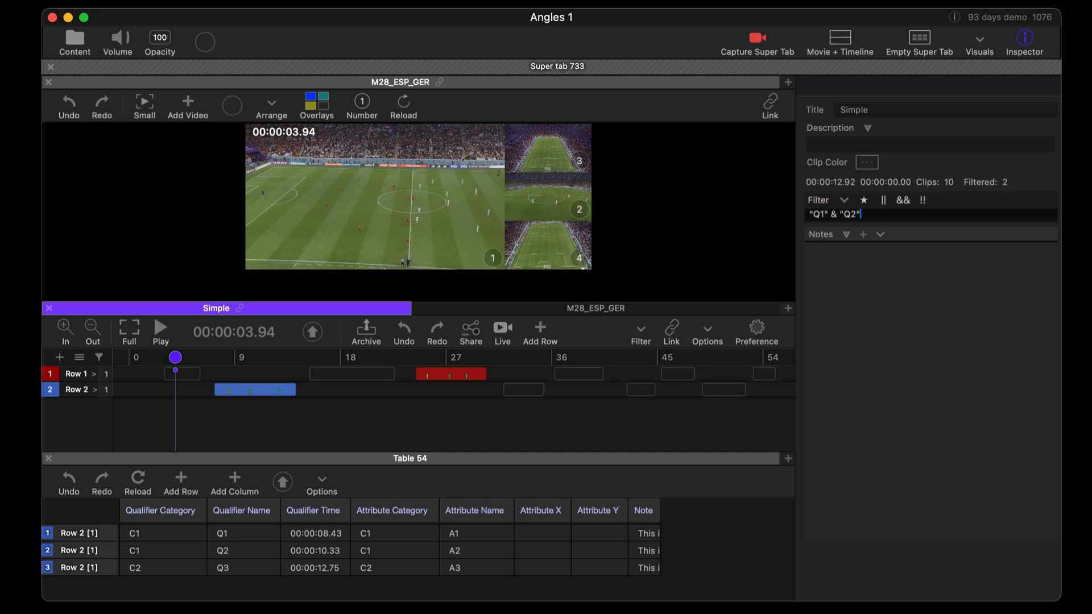
{"action": "left_click_drag", "start_coordinate": [828, 214], "coordinate": [841, 215]}
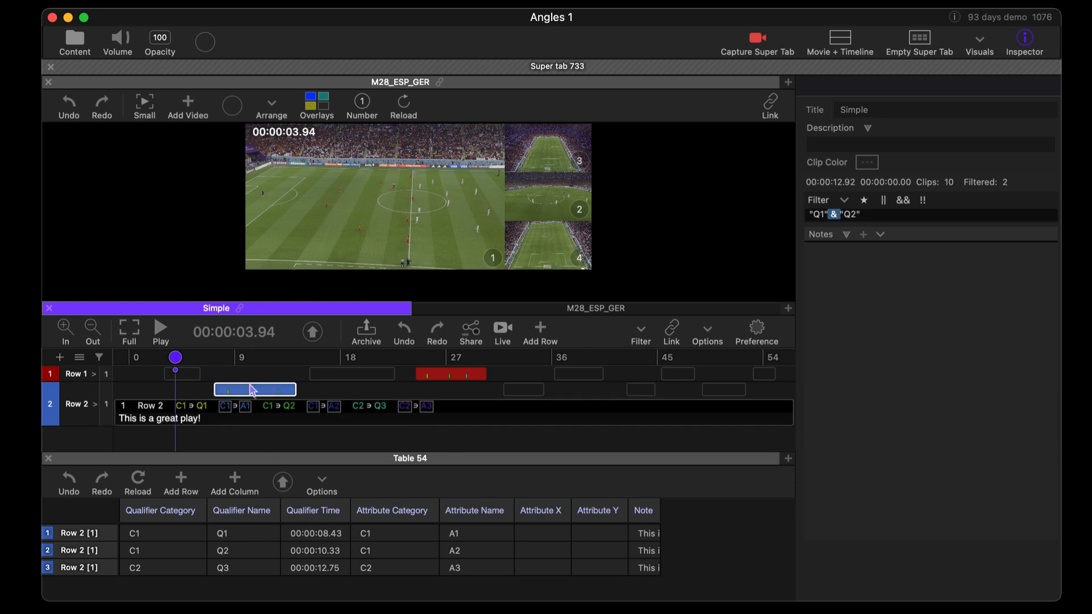
{"action": "left_click", "coordinate": [449, 376]}
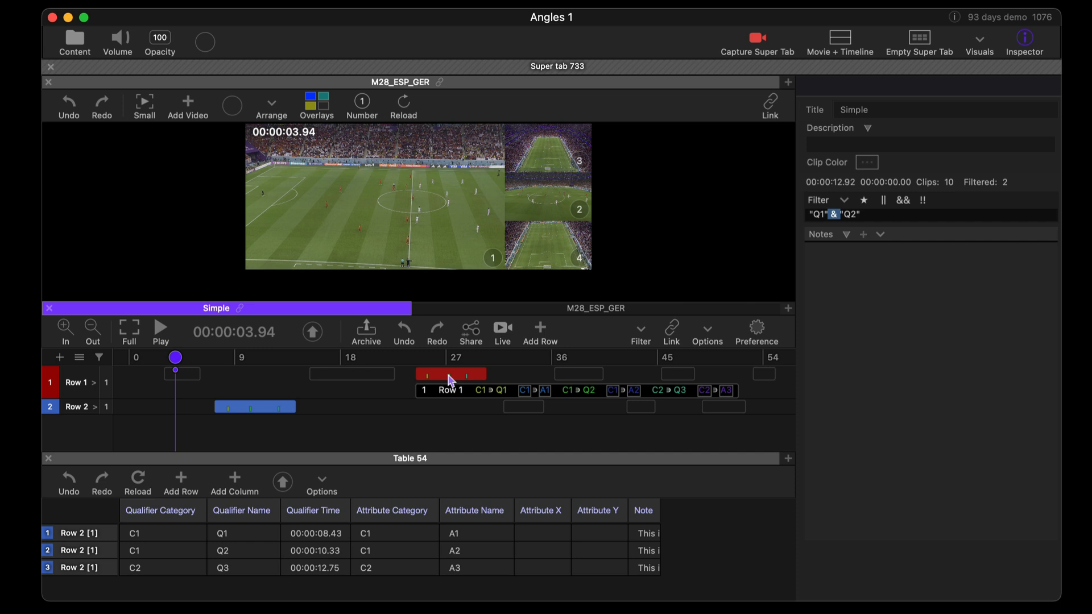
{"action": "left_click", "coordinate": [881, 214]}
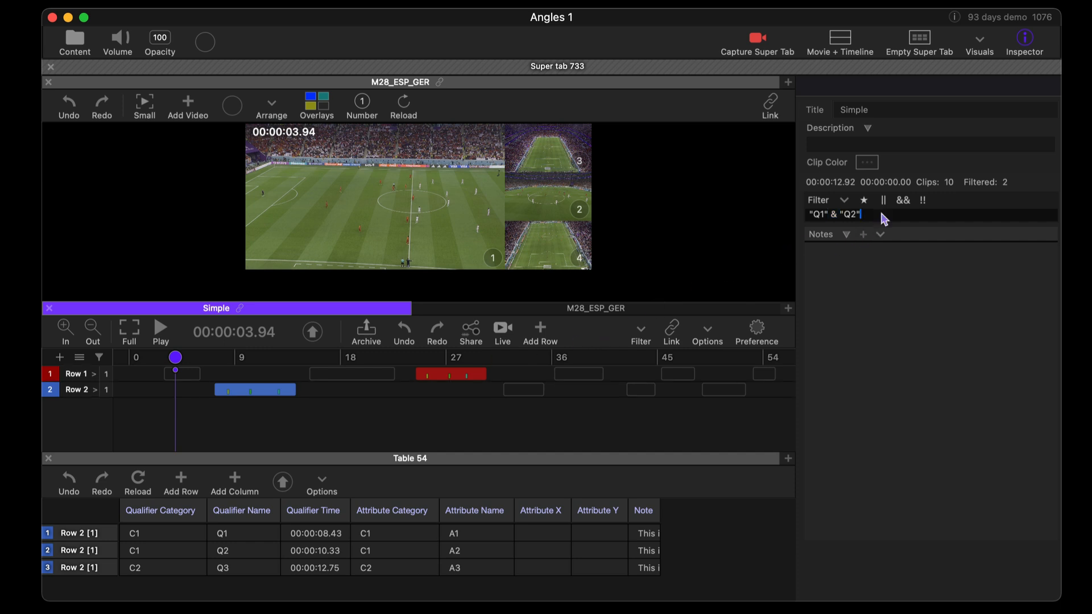
Replace the filter expression with [RO]"Row 1" & "Q1" to combine a row condition with a qualifier.
{"action": "left_click_drag", "start_coordinate": [807, 215], "coordinate": [890, 214]}
{"action": "key", "text": "BackSpace"}
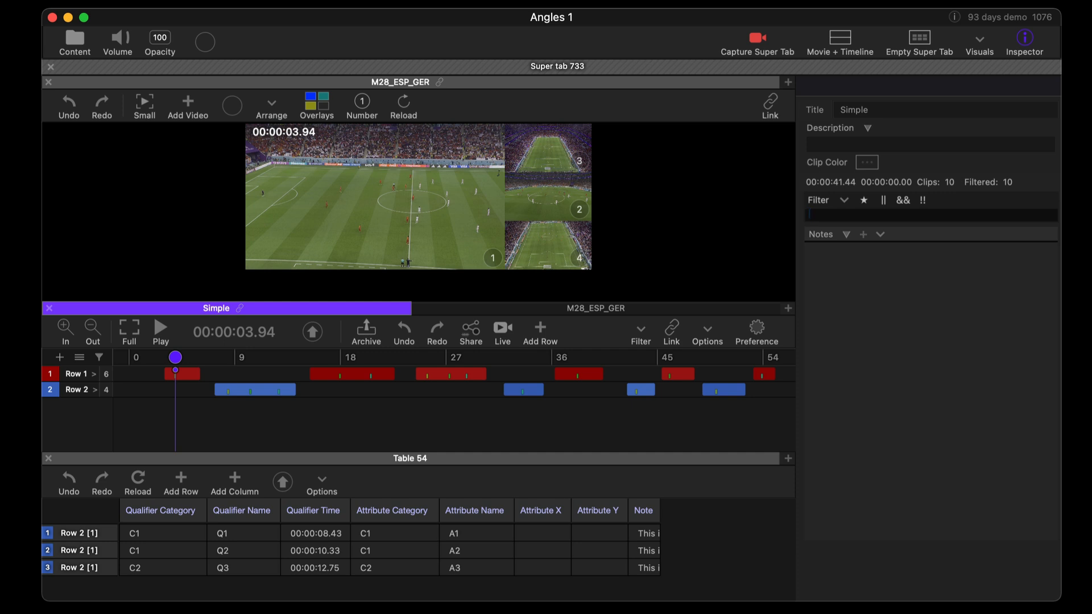
{"action": "type", "text": "[RO]"}
{"action": "type", "text": "\"Row 1\""}
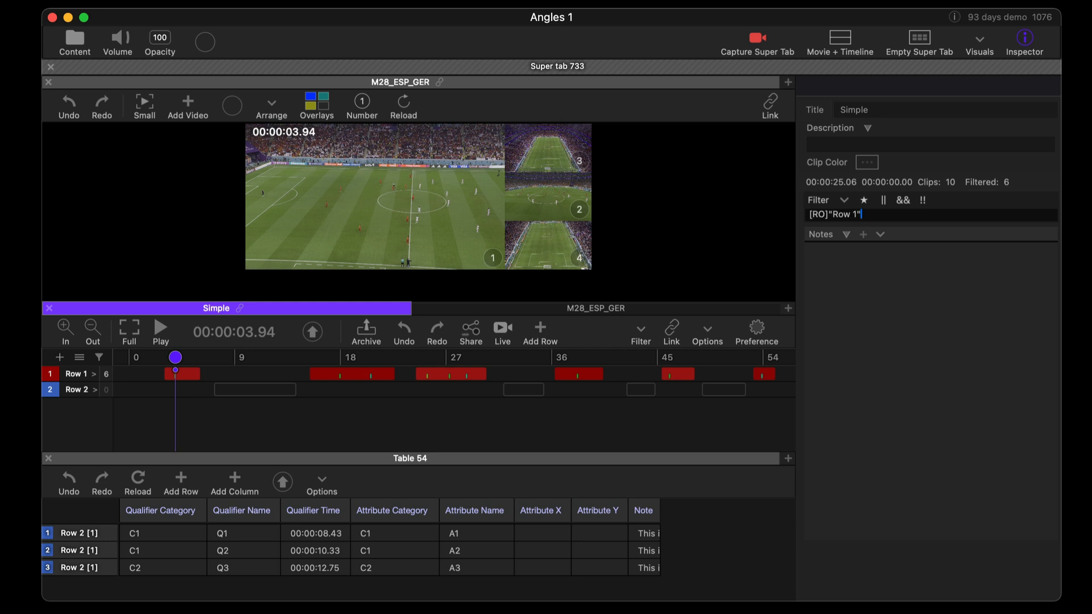
{"action": "type", "text": "& \"Q1\""}
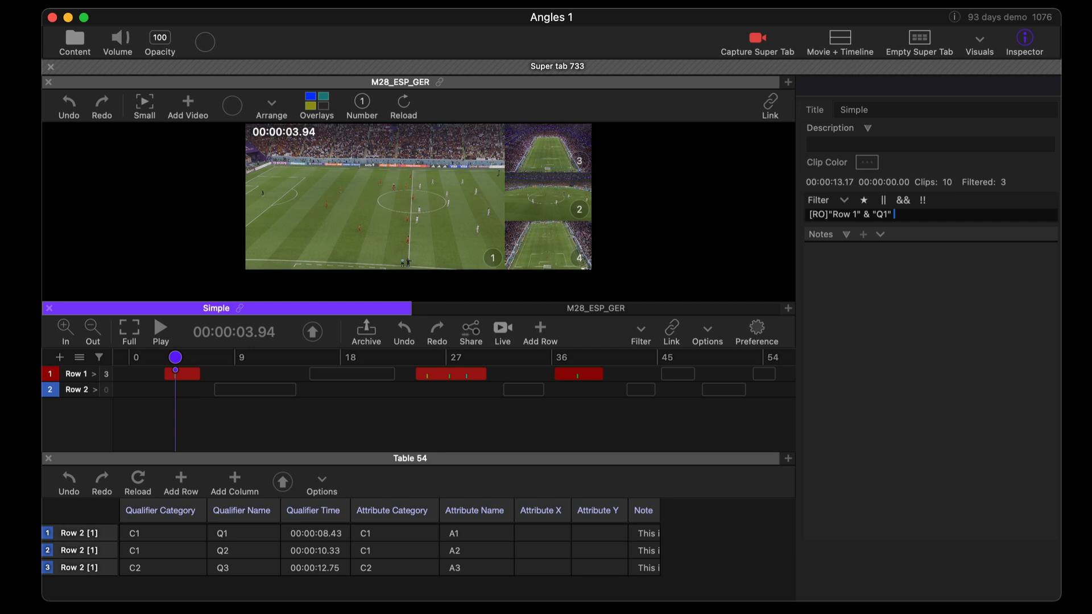
Append & [AN]"A1" to the filter expression and inspect the details of the matching Row 1 clips.
{"action": "type", "text": "&"}
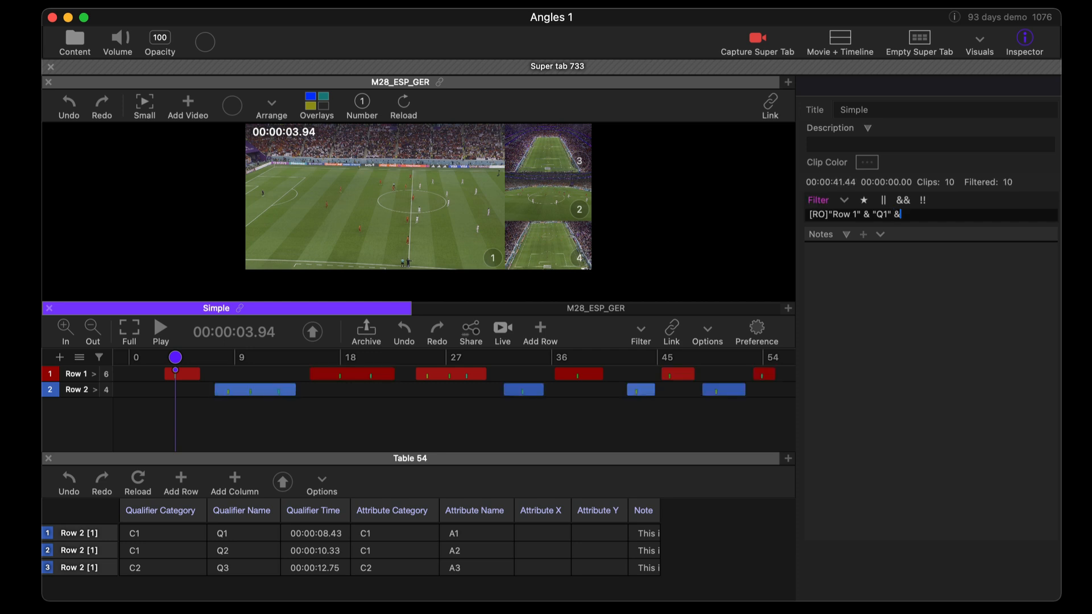
{"action": "type", "text": " [AN]"}
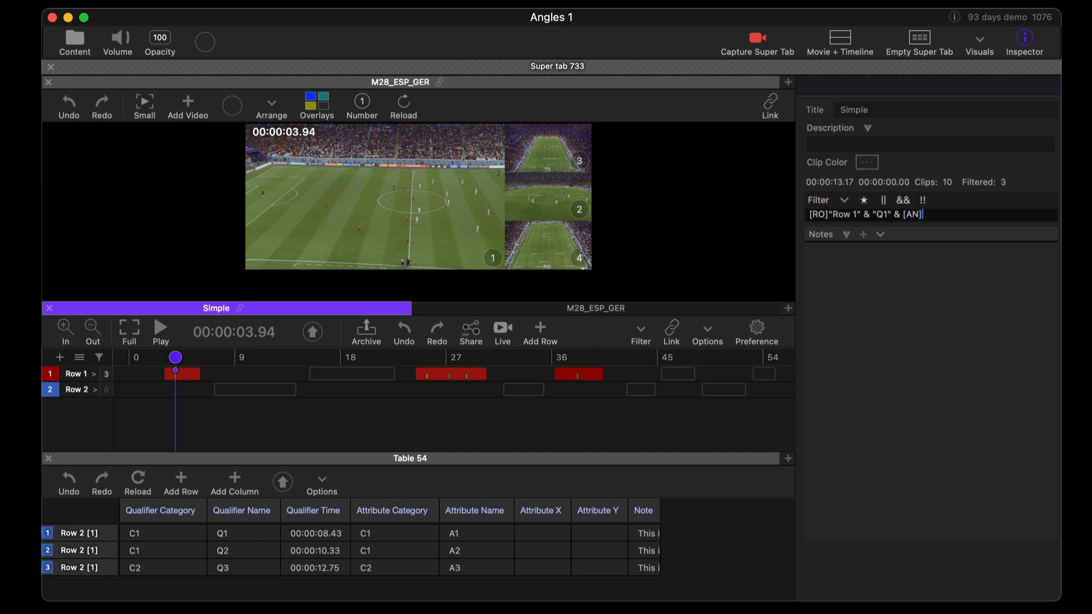
{"action": "type", "text": "\""}
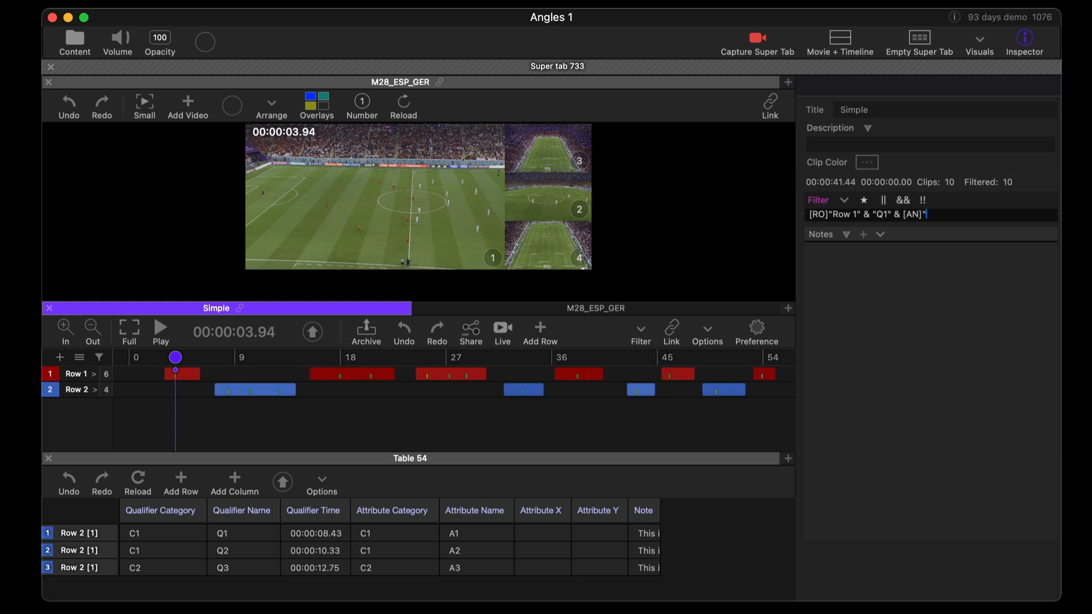
{"action": "type", "text": "A1\""}
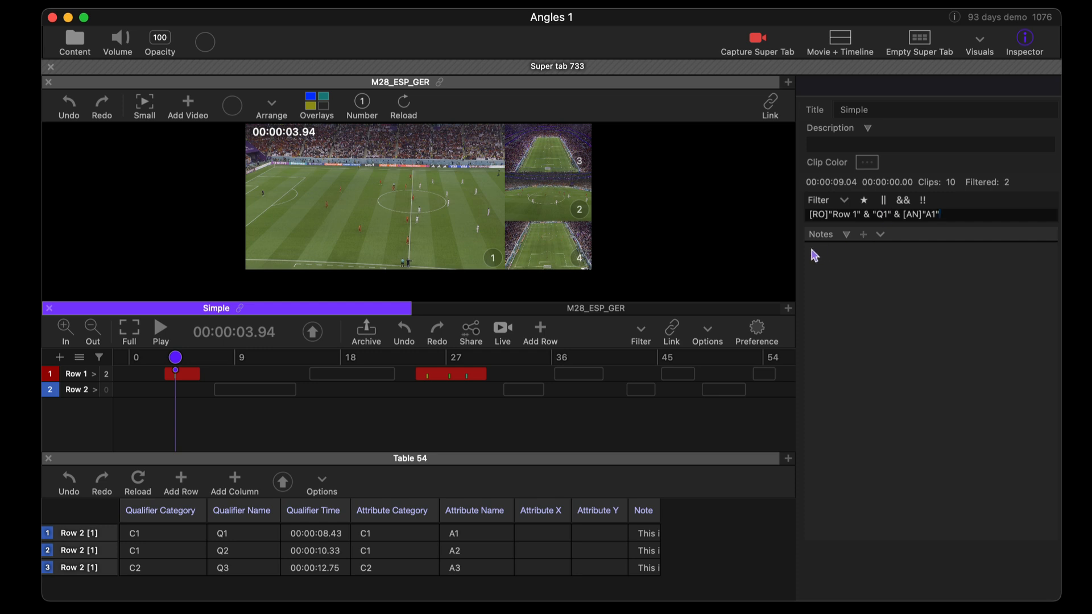
{"action": "mouse_move", "coordinate": [195, 379]}
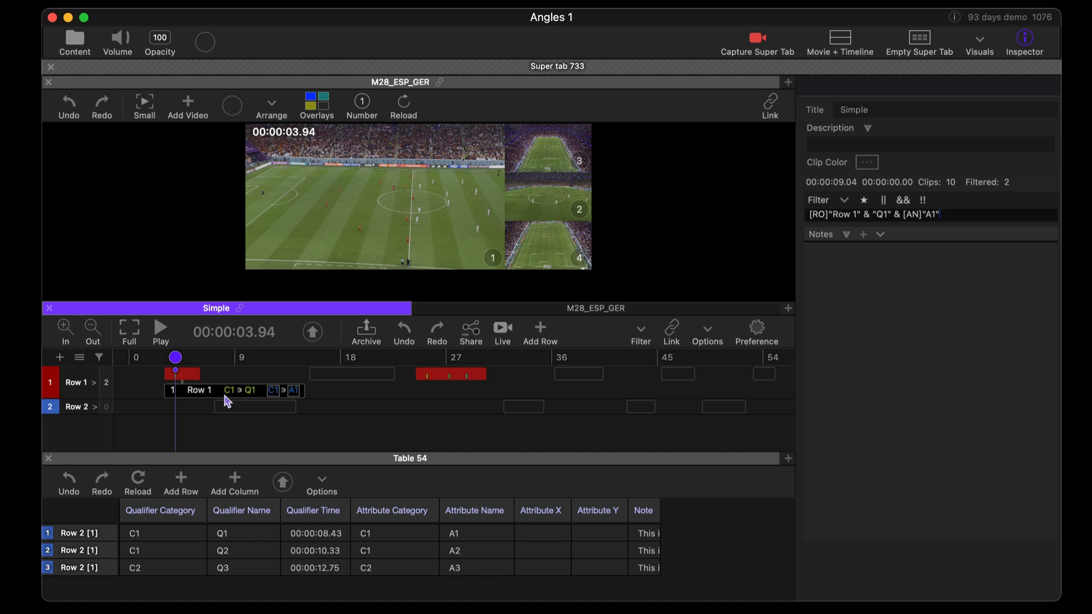
{"action": "mouse_move", "coordinate": [449, 382]}
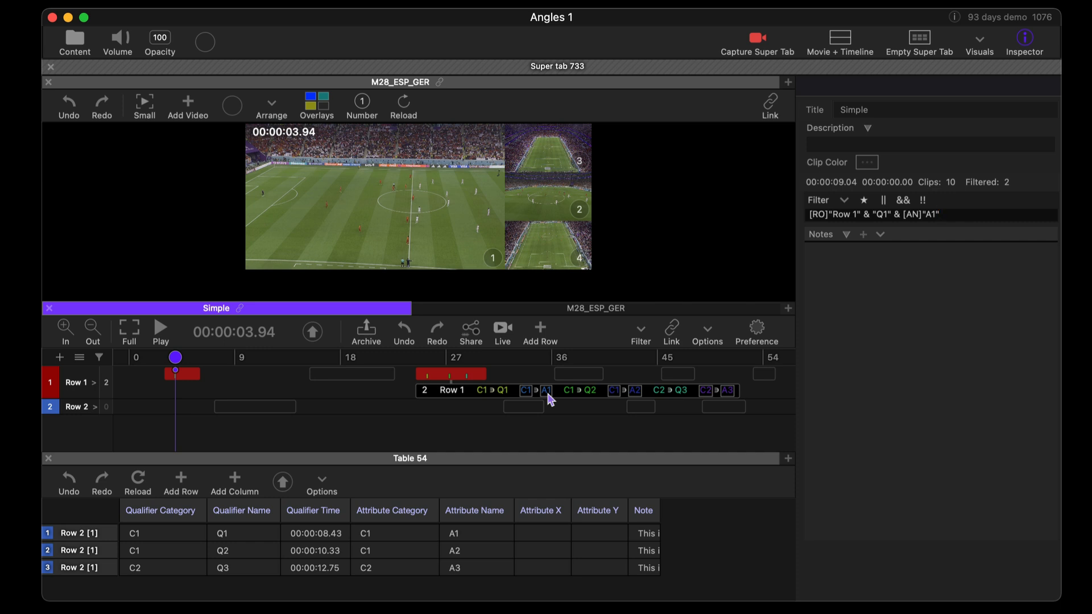
Add the current filter expression to the saved filter patterns.
{"action": "left_click", "coordinate": [845, 200]}
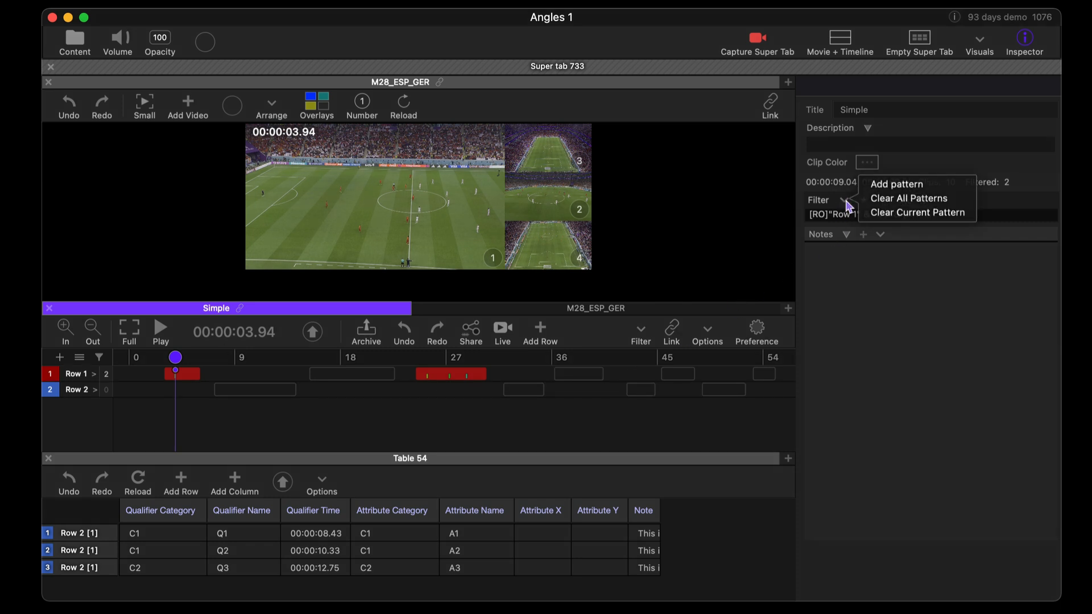
{"action": "left_click", "coordinate": [905, 184]}
{"action": "left_click", "coordinate": [846, 200]}
{"action": "left_click", "coordinate": [945, 224]}
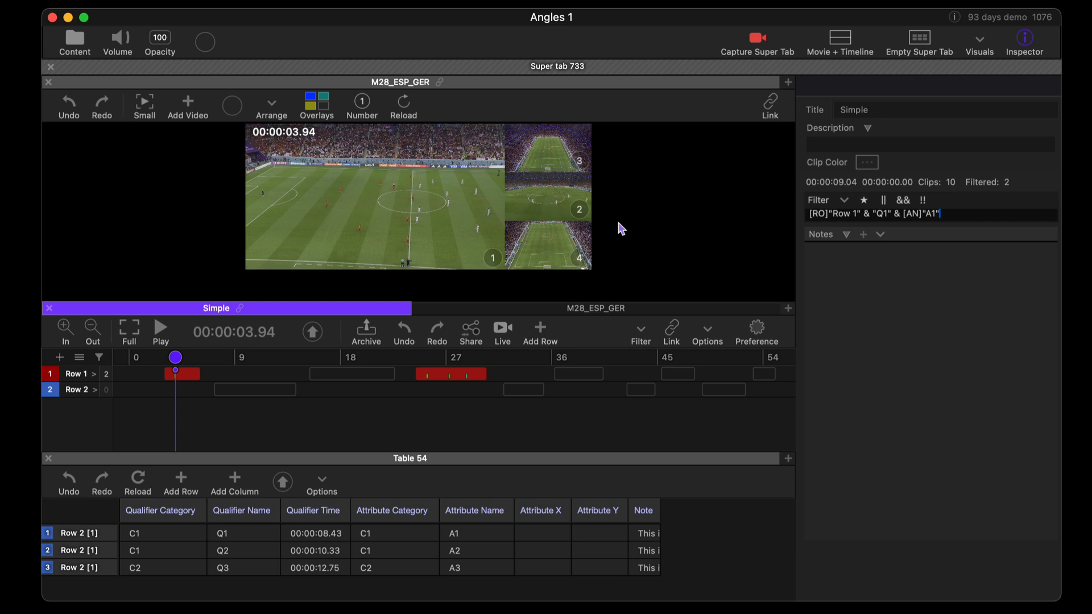
Replace the filter expression with [NT]"great" and check the note on the first Row 2 clip.
{"action": "key", "text": "BackSpace"}
{"action": "key", "text": "BackSpace"}
{"action": "key", "text": "BackSpace"}
{"action": "key", "text": "BackSpace"}
{"action": "key", "text": "BackSpace"}
{"action": "key", "text": "BackSpace"}
{"action": "key", "text": "BackSpace"}
{"action": "key", "text": "BackSpace"}
{"action": "key", "text": "BackSpace"}
{"action": "key", "text": "BackSpace"}
{"action": "key", "text": "BackSpace"}
{"action": "key", "text": "BackSpace"}
{"action": "key", "text": "BackSpace"}
{"action": "key", "text": "BackSpace"}
{"action": "key", "text": "BackSpace"}
{"action": "key", "text": "BackSpace"}
{"action": "key", "text": "BackSpace"}
{"action": "key", "text": "BackSpace"}
{"action": "key", "text": "BackSpace"}
{"action": "key", "text": "BackSpace"}
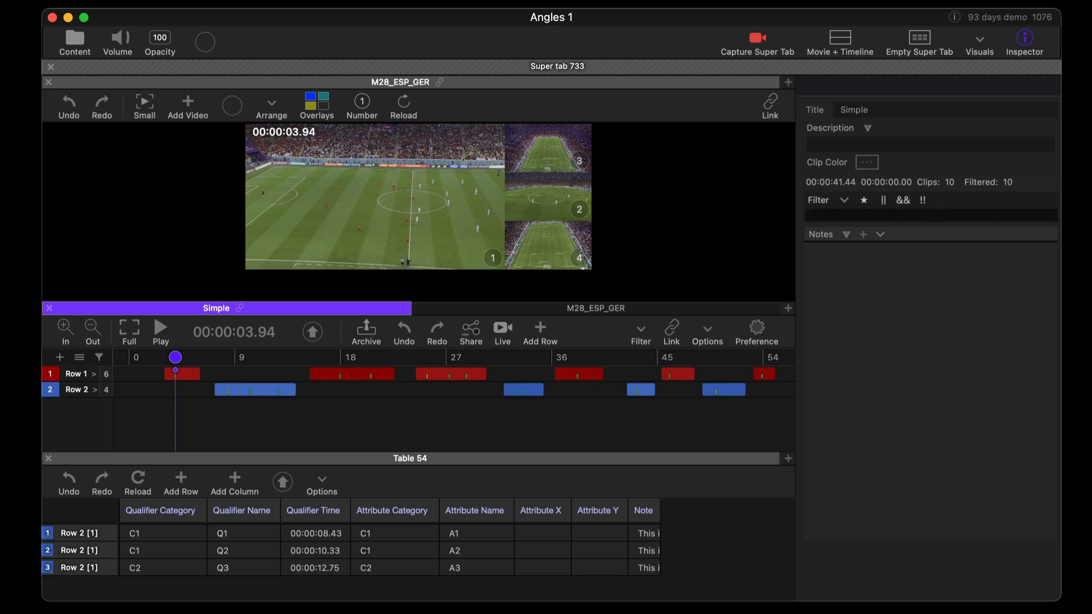
{"action": "type", "text": "[NT]\"great\""}
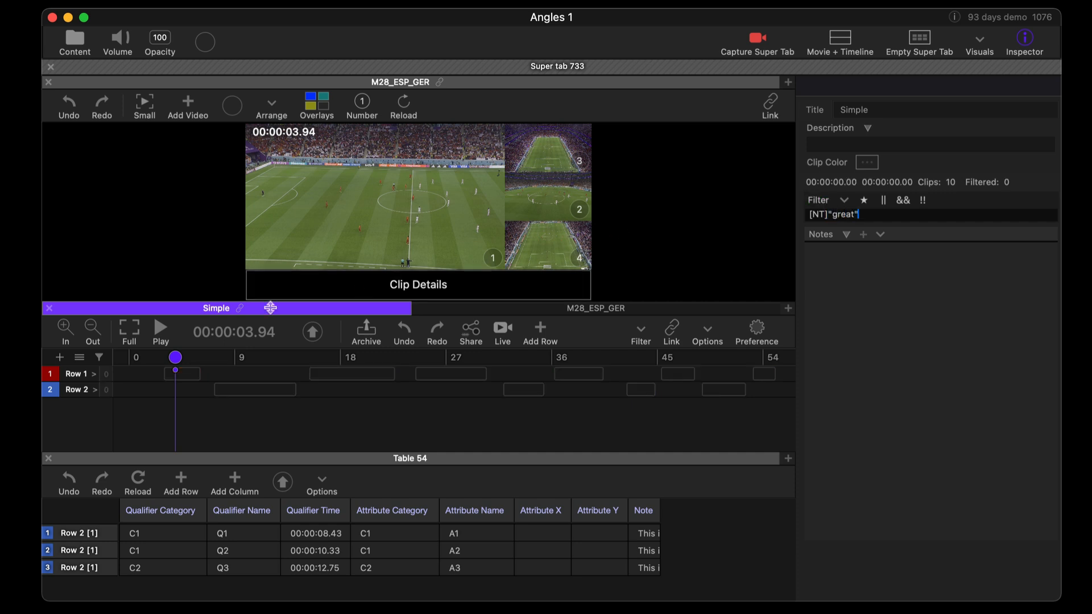
{"action": "left_click", "coordinate": [255, 390]}
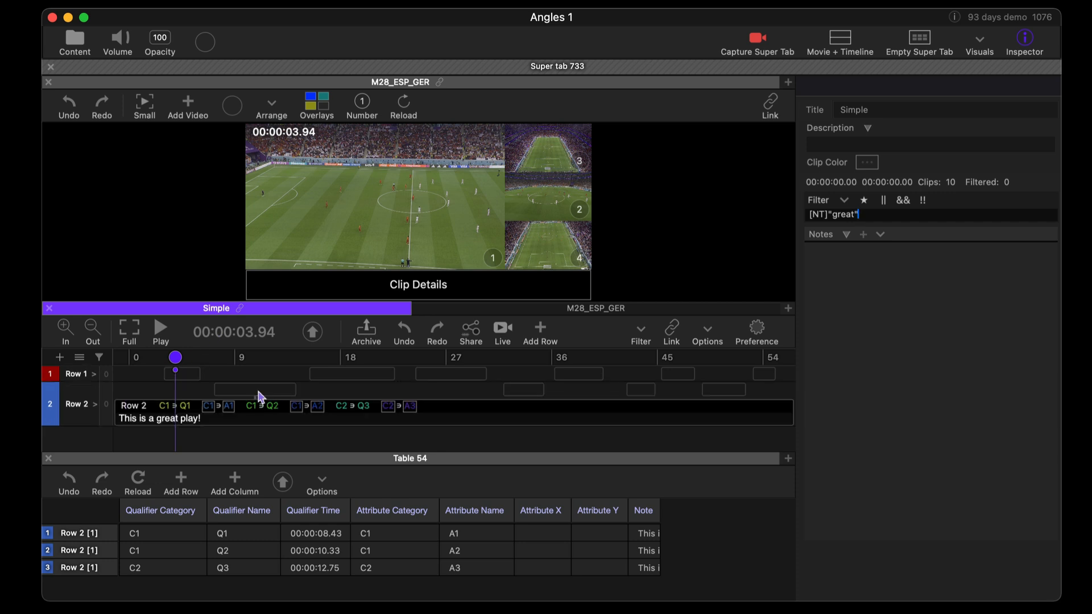
Add wildcards around the note term so the filter reads [NT]"*great*", and check the matching clip's note.
{"action": "left_click", "coordinate": [832, 214]}
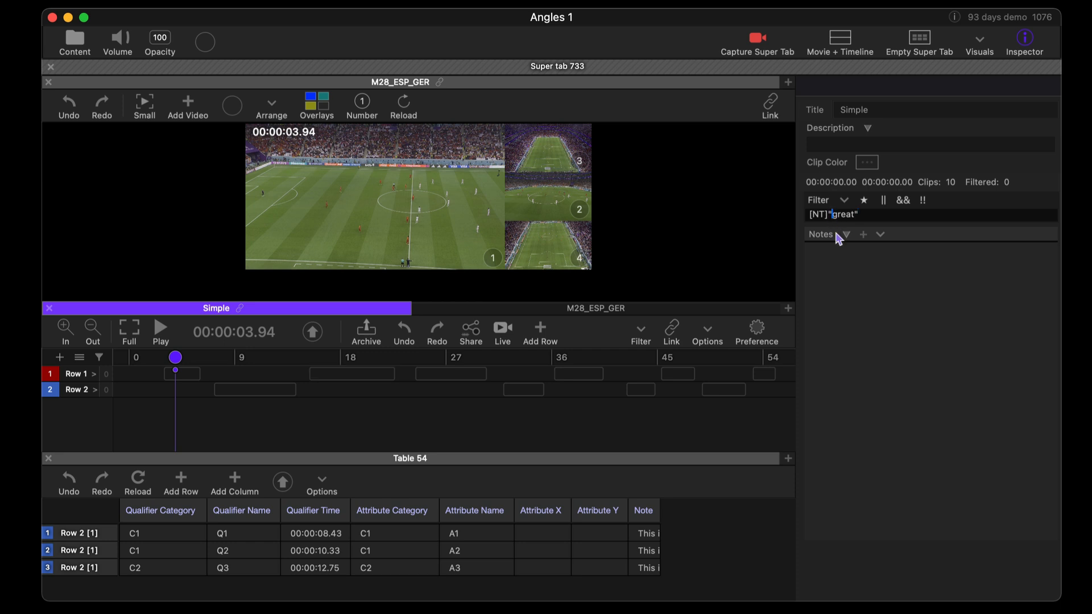
{"action": "type", "text": "*"}
{"action": "type", "text": "*"}
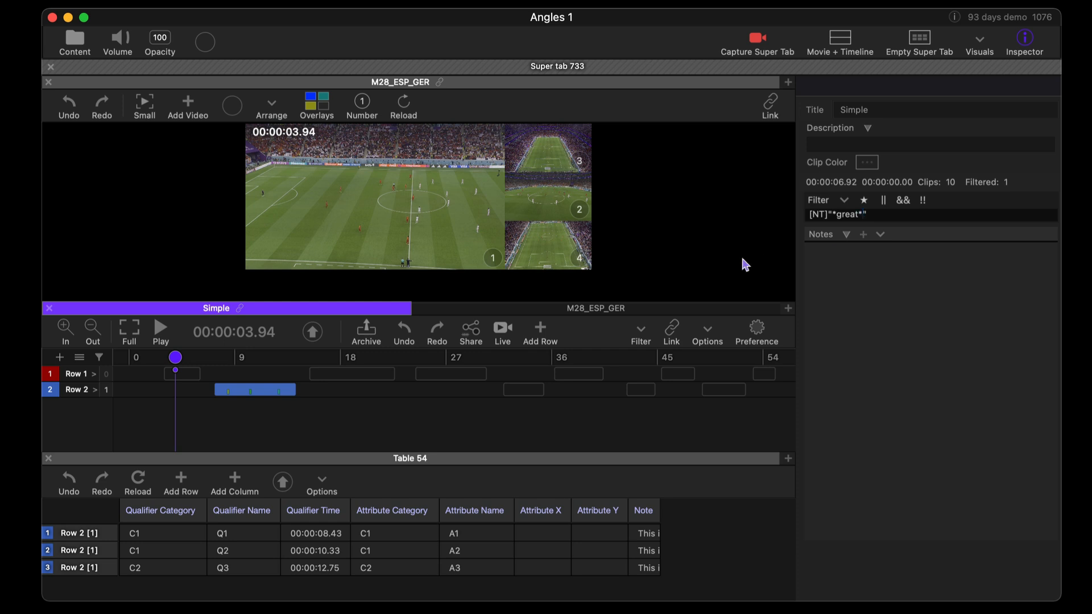
{"action": "mouse_move", "coordinate": [261, 391]}
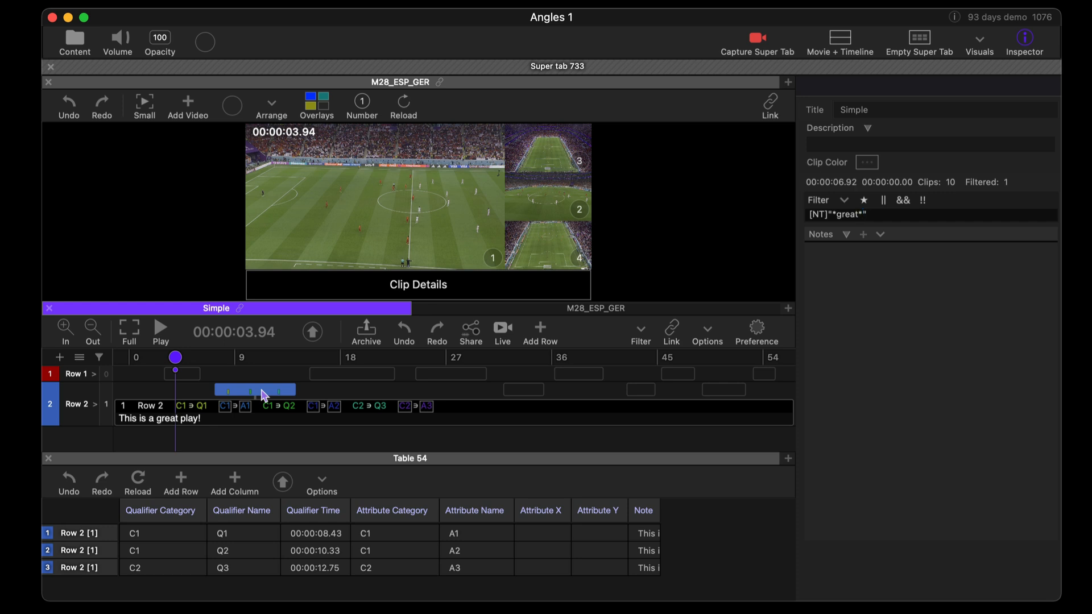
Replace the filter expression with the parenthesised condition ("Q1" & [AN]"A1").
{"action": "left_click", "coordinate": [876, 215]}
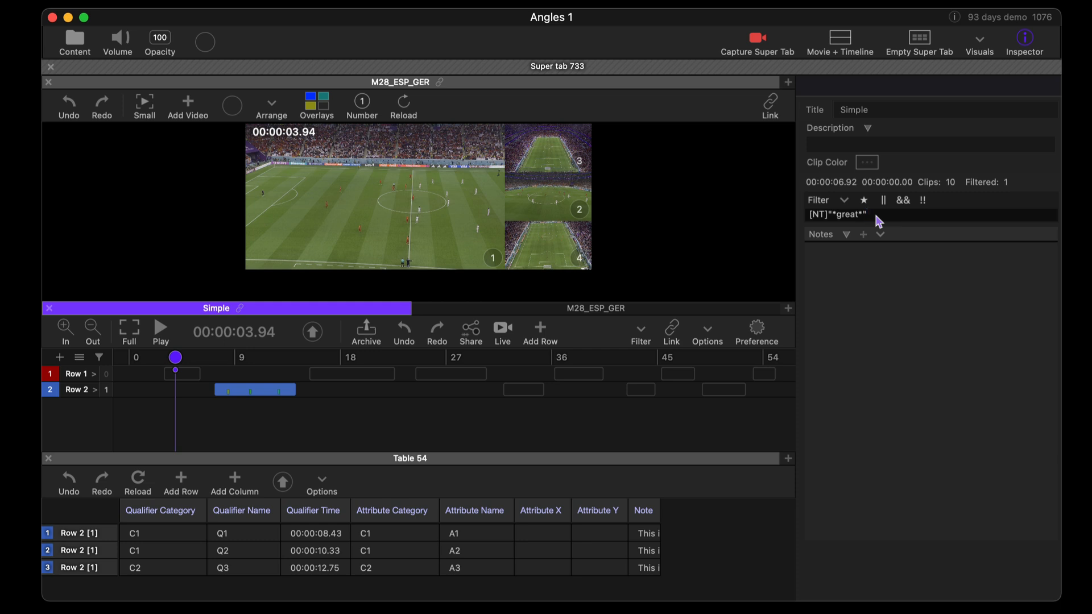
{"action": "key", "text": "BackSpace"}
{"action": "key", "text": "BackSpace"}
{"action": "key", "text": "BackSpace"}
{"action": "key", "text": "BackSpace"}
{"action": "key", "text": "BackSpace"}
{"action": "key", "text": "BackSpace"}
{"action": "key", "text": "BackSpace"}
{"action": "key", "text": "BackSpace"}
{"action": "key", "text": "BackSpace"}
{"action": "key", "text": "BackSpace"}
{"action": "key", "text": "BackSpace"}
{"action": "key", "text": "BackSpace"}
{"action": "key", "text": "BackSpace"}
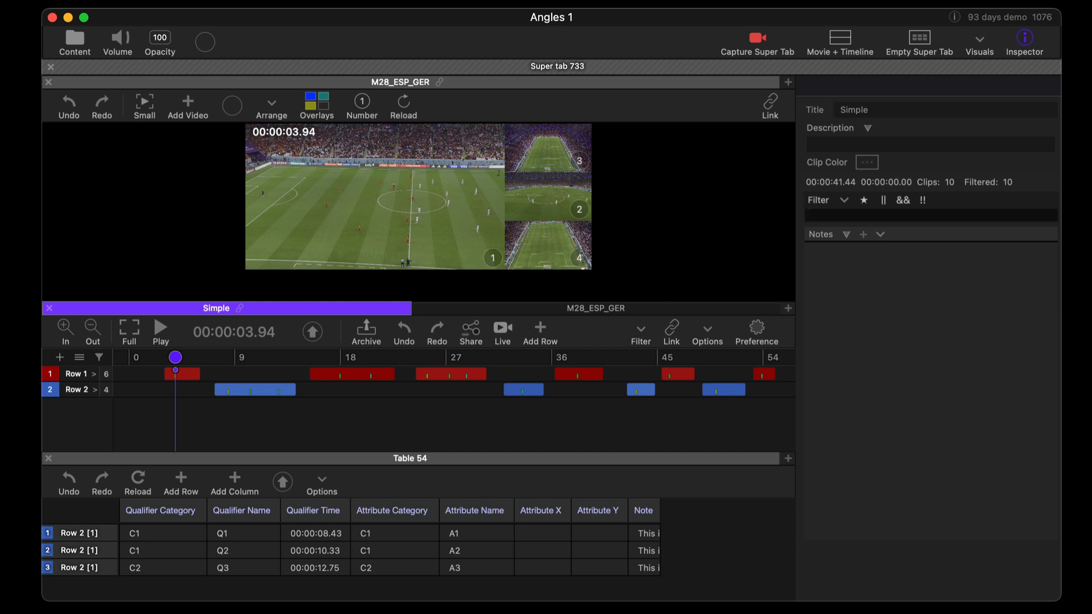
{"action": "type", "text": "(\"Q1\" & \""}
{"action": "key", "text": "BackSpace"}
{"action": "type", "text": "[a"}
{"action": "key", "text": "BackSpace"}
{"action": "type", "text": "AN]\"A1\")"}
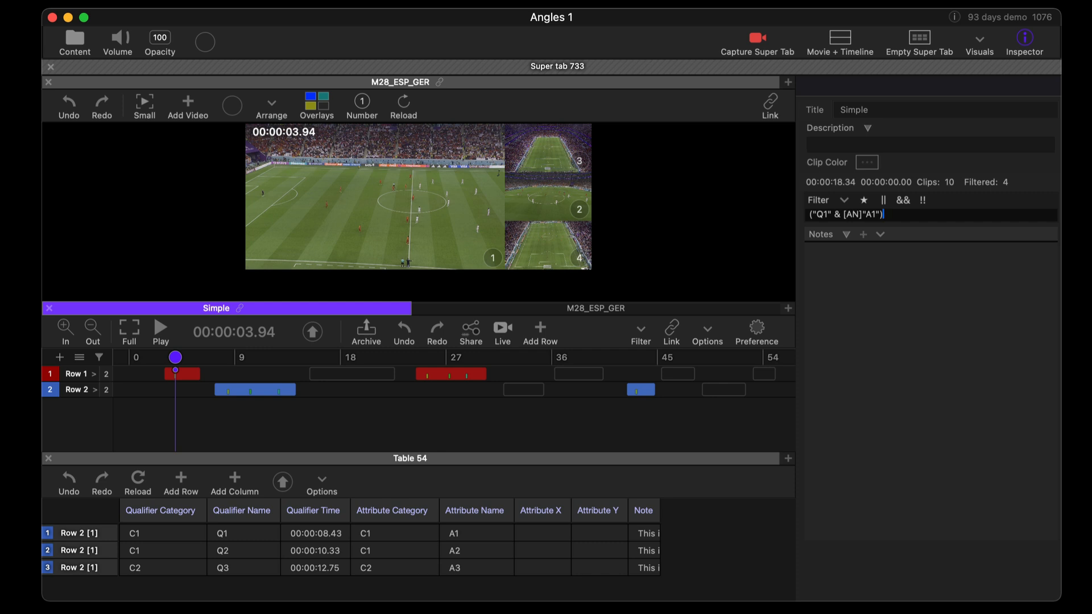
Append the alternative | ("Q2" & [AN]"A2") to the filter expression and check a matching Row 1 clip.
{"action": "type", "text": "|"}
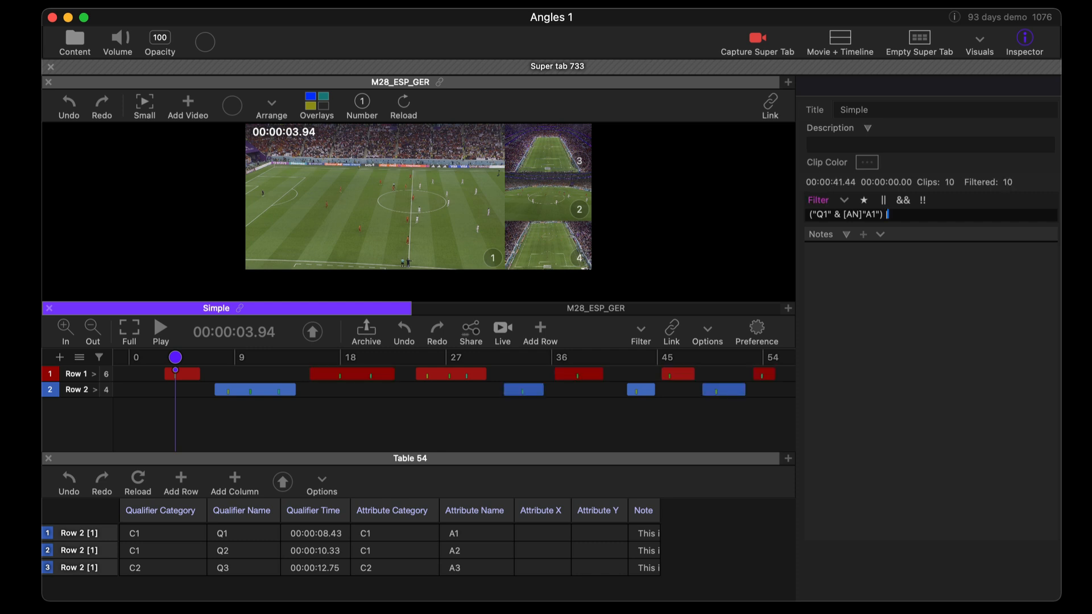
{"action": "type", "text": " (\"Q2\" & [AN]\"A2\")"}
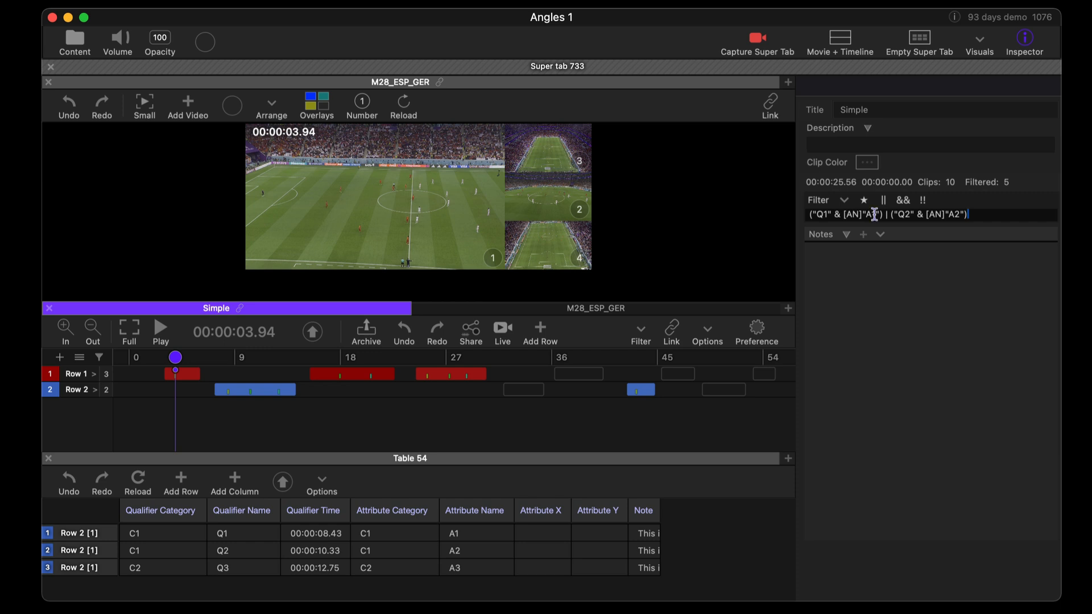
{"action": "left_click", "coordinate": [343, 378]}
Remove the | operator between the two parenthesised conditions in the filter expression, briefly trying & in its place.
{"action": "left_click", "coordinate": [889, 215]}
{"action": "key", "text": "BackSpace"}
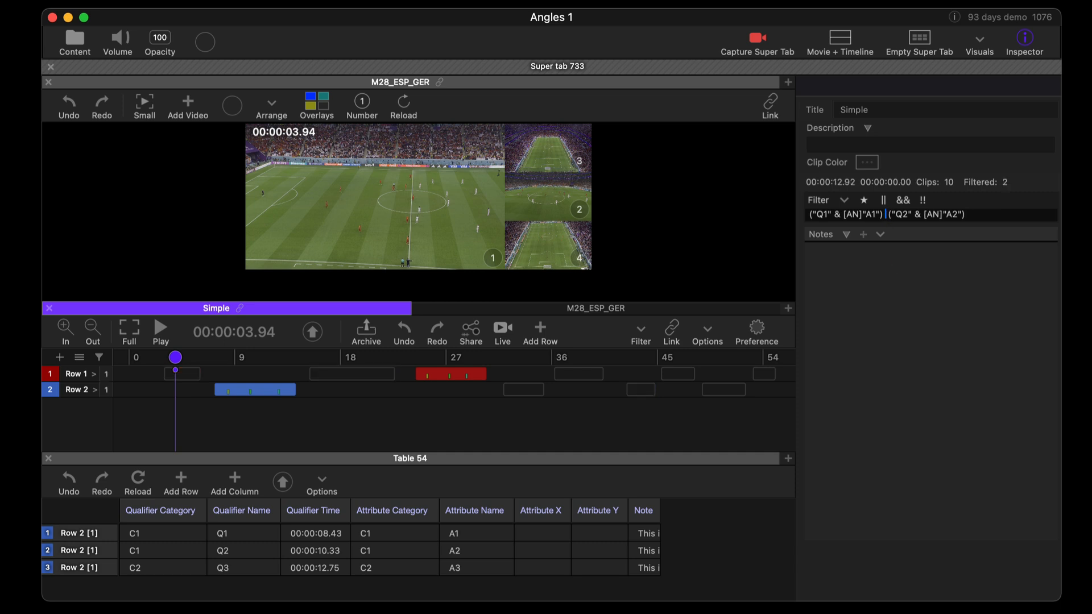
{"action": "type", "text": "&"}
{"action": "key", "text": "BackSpace"}
{"action": "key", "text": "BackSpace"}
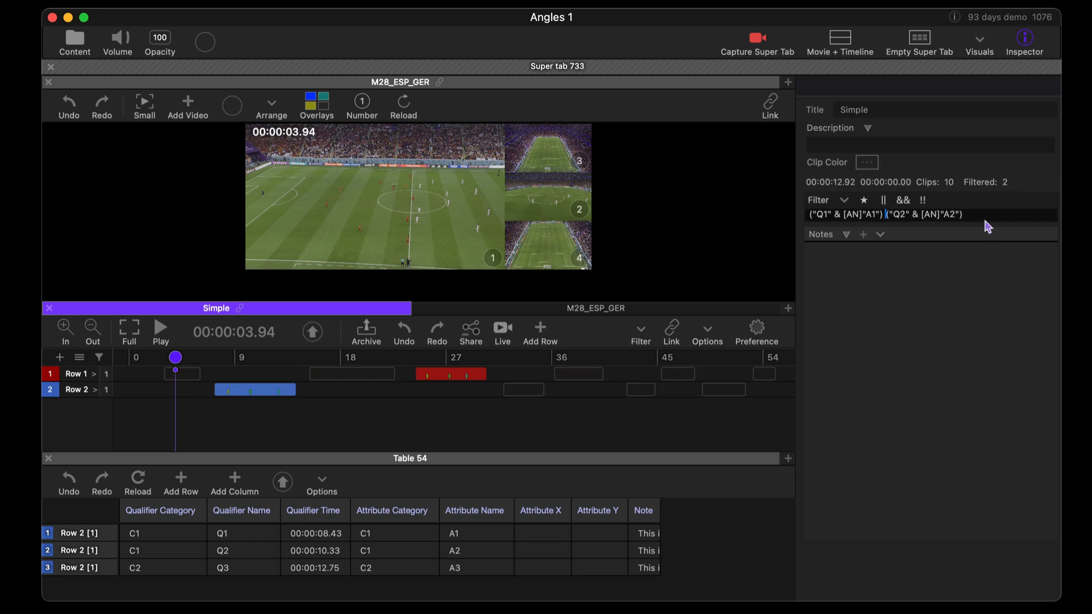
Replace the whole filter expression with the qualifier category condition [QC]"C1".
{"action": "left_click_drag", "start_coordinate": [955, 214], "coordinate": [710, 207]}
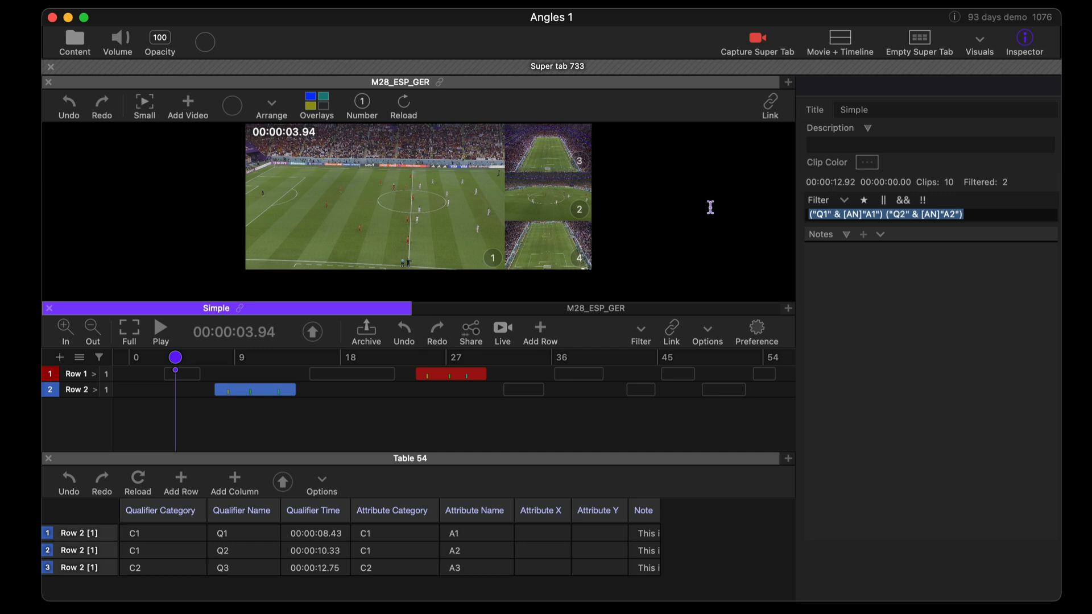
{"action": "type", "text": "[QC"}
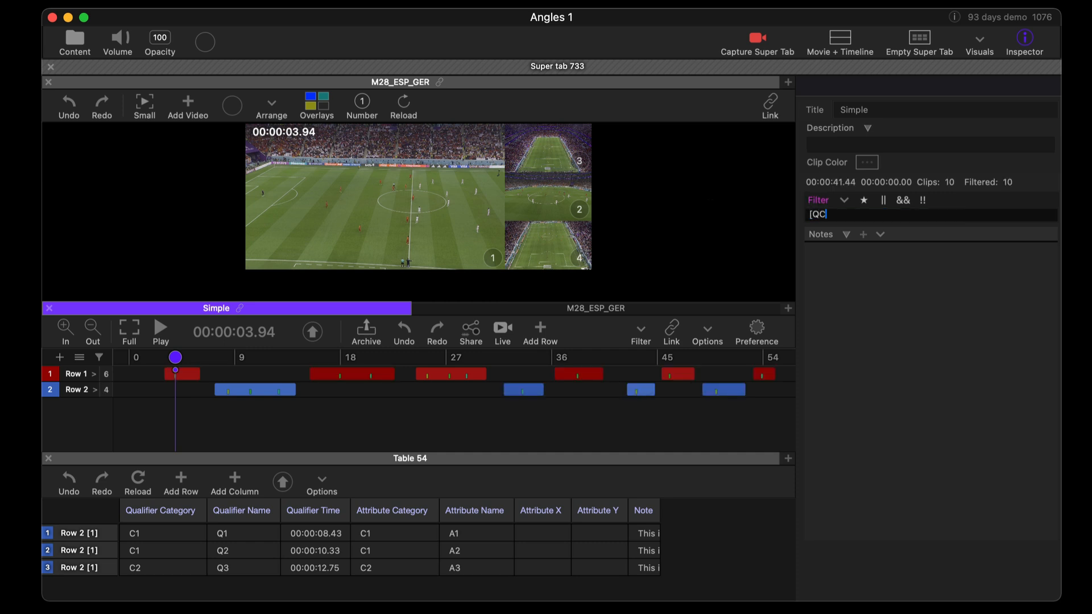
{"action": "type", "text": "]\"C1\""}
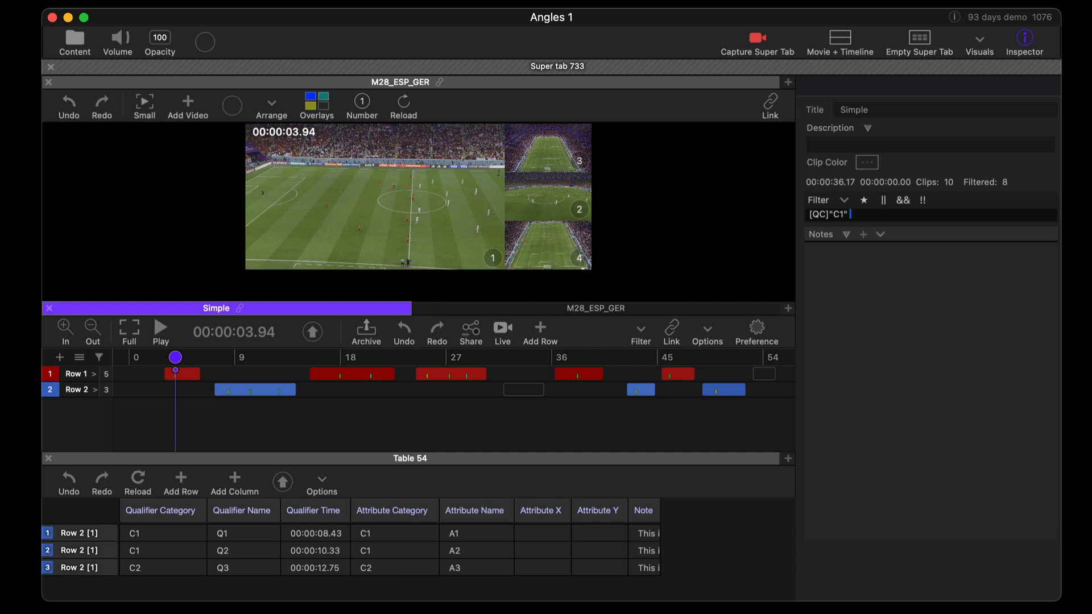
Append the condition & "Q1" to the qualifier category filter.
{"action": "type", "text": "&"}
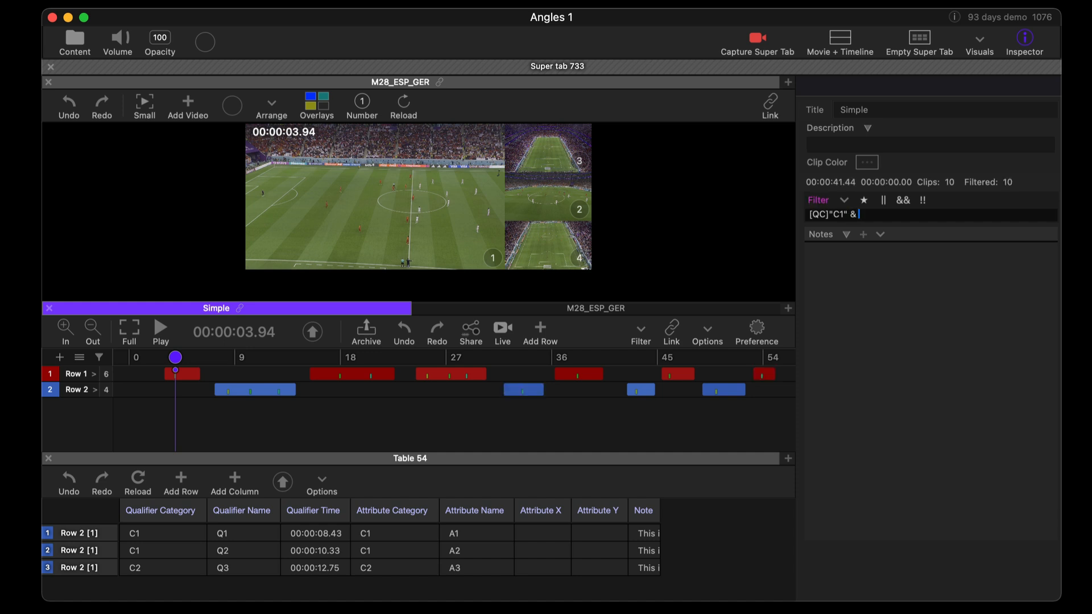
{"action": "type", "text": " ["}
{"action": "key", "text": "BackSpace"}
{"action": "type", "text": "\""}
{"action": "type", "text": "Q1\""}
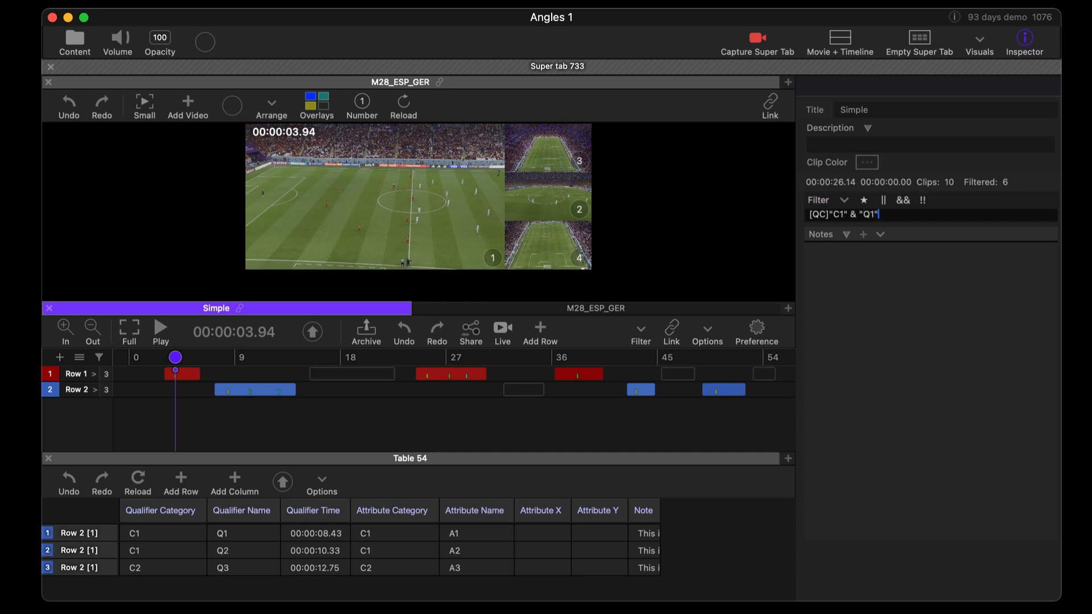
Change the qualifier category in the filter expression to C2.
{"action": "left_click", "coordinate": [875, 214]}
{"action": "left_click", "coordinate": [845, 214]}
{"action": "key", "text": "BackSpace"}
{"action": "type", "text": "2"}
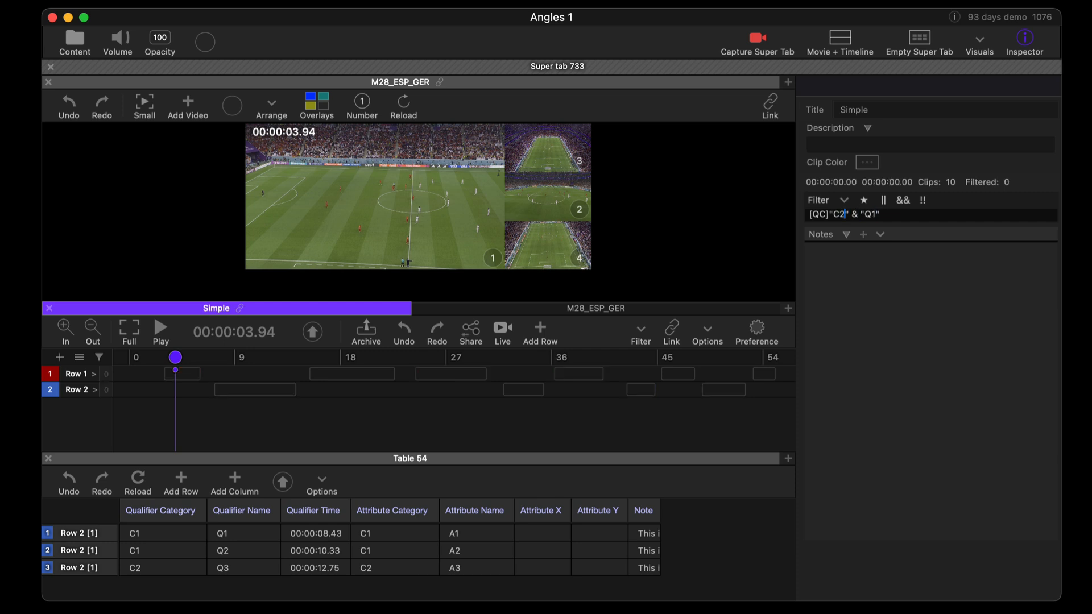
Change the qualifier name in the filter expression to Q3 after trying Q2.
{"action": "left_click", "coordinate": [875, 214]}
{"action": "key", "text": "BackSpace"}
{"action": "type", "text": "2"}
{"action": "key", "text": "BackSpace"}
{"action": "type", "text": "3"}
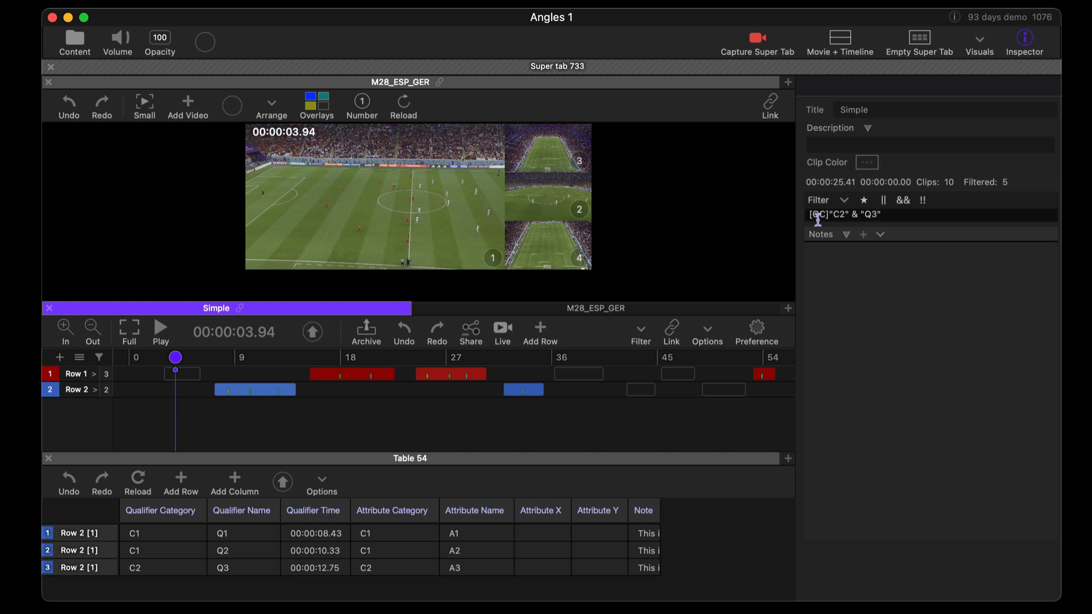
Clear the entire filter expression so the timeline is unfiltered.
{"action": "left_click", "coordinate": [899, 215]}
{"action": "key", "text": "BackSpace"}
{"action": "key", "text": "BackSpace"}
{"action": "key", "text": "BackSpace"}
{"action": "key", "text": "BackSpace"}
{"action": "key", "text": "BackSpace"}
{"action": "key", "text": "BackSpace"}
{"action": "key", "text": "BackSpace"}
{"action": "key", "text": "BackSpace"}
{"action": "key", "text": "BackSpace"}
{"action": "key", "text": "BackSpace"}
{"action": "key", "text": "BackSpace"}
{"action": "key", "text": "BackSpace"}
{"action": "key", "text": "BackSpace"}
{"action": "key", "text": "BackSpace"}
{"action": "key", "text": "BackSpace"}
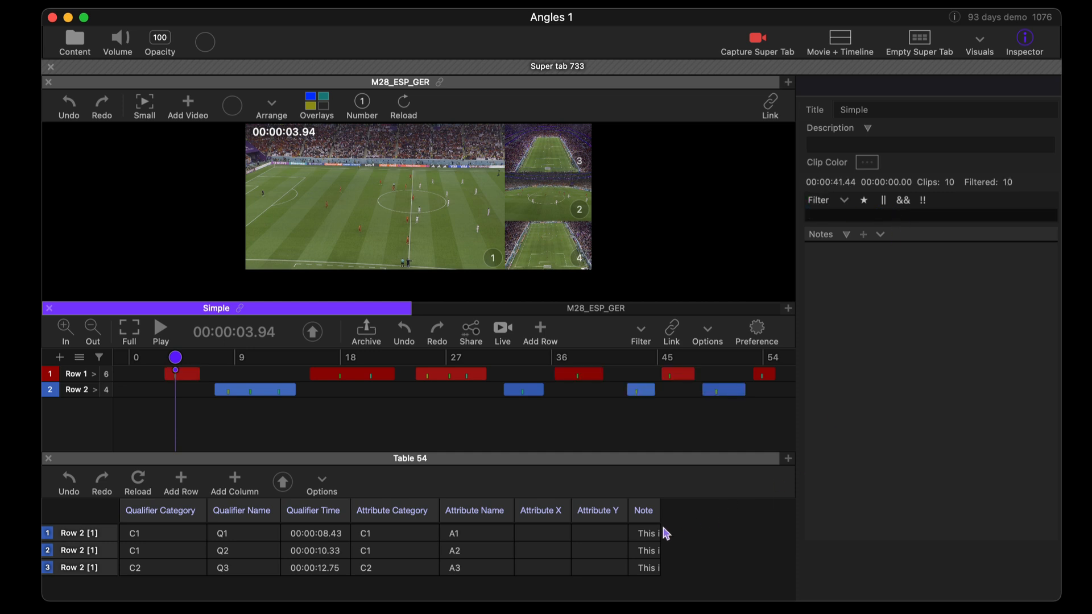
Add a Table tab beside Table 54 and set its link type to Filters.
{"action": "left_click", "coordinate": [788, 459]}
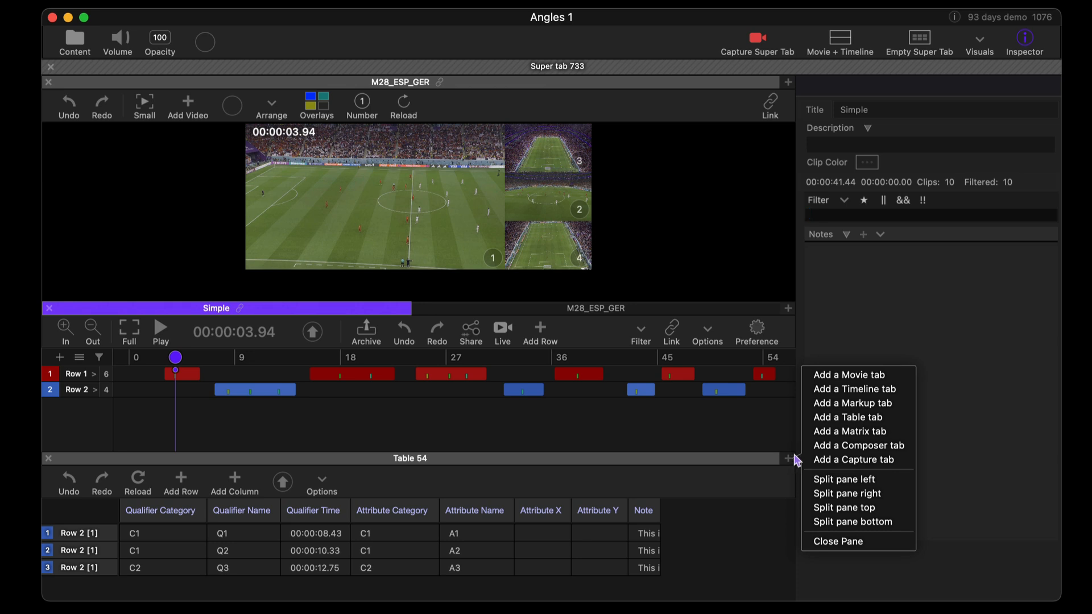
{"action": "left_click", "coordinate": [838, 422]}
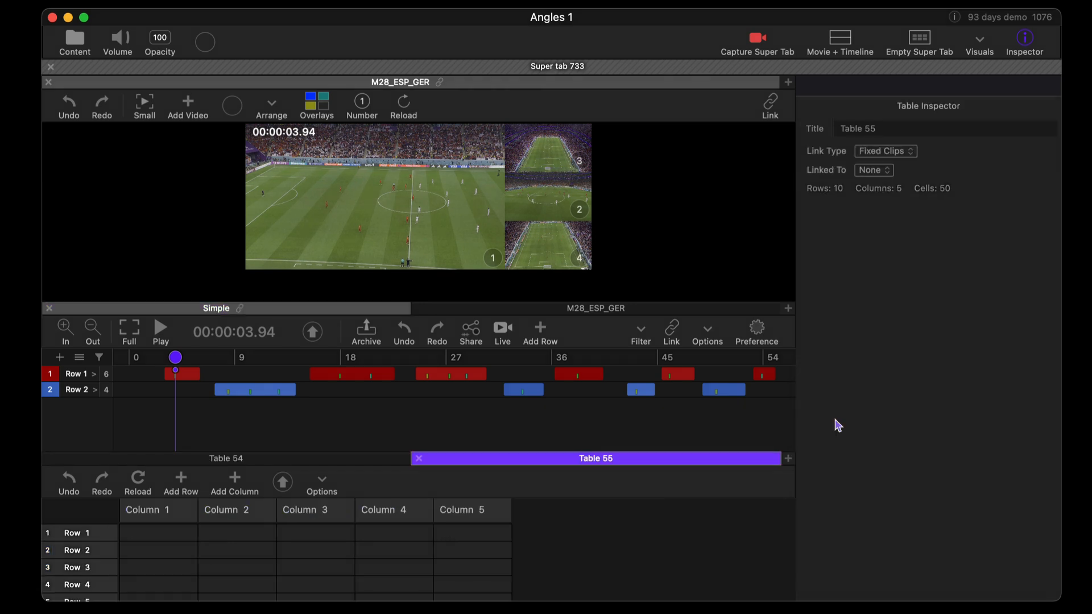
{"action": "left_click", "coordinate": [883, 151]}
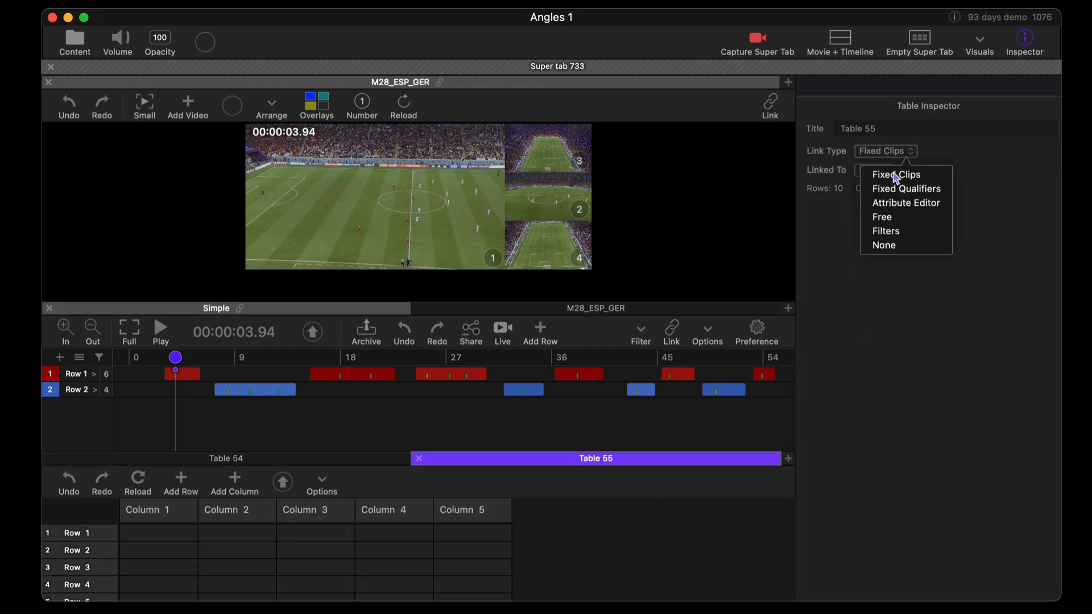
{"action": "left_click", "coordinate": [900, 232]}
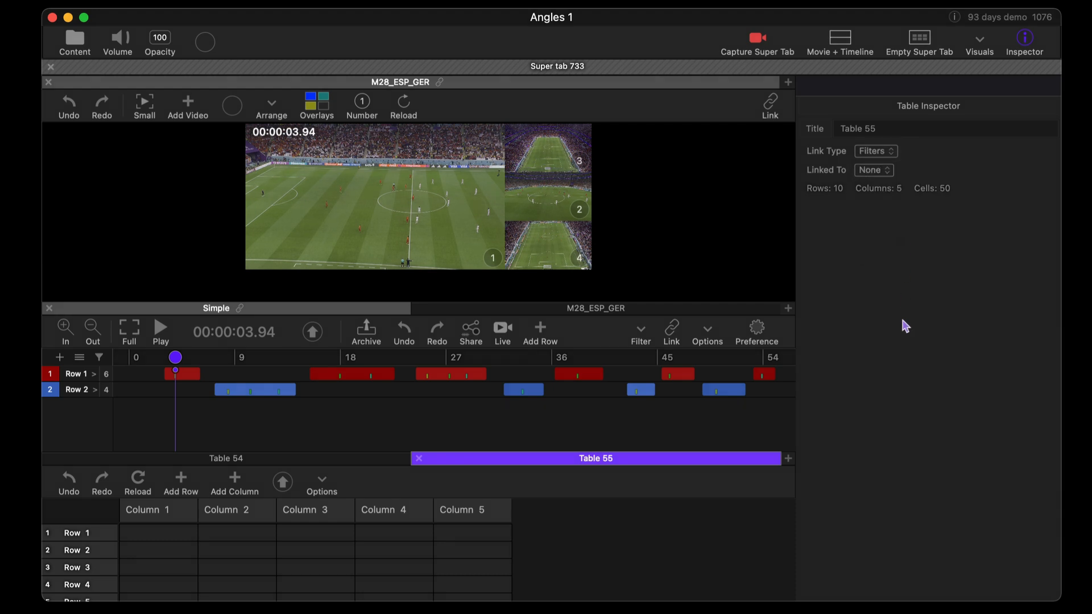
Enter the description "Looking for Q1" in Column 1 of the new table's Row 1.
{"action": "left_click", "coordinate": [308, 547]}
{"action": "left_click", "coordinate": [167, 537]}
{"action": "double_click", "coordinate": [168, 539]}
{"action": "type", "text": "Looking for Q1"}
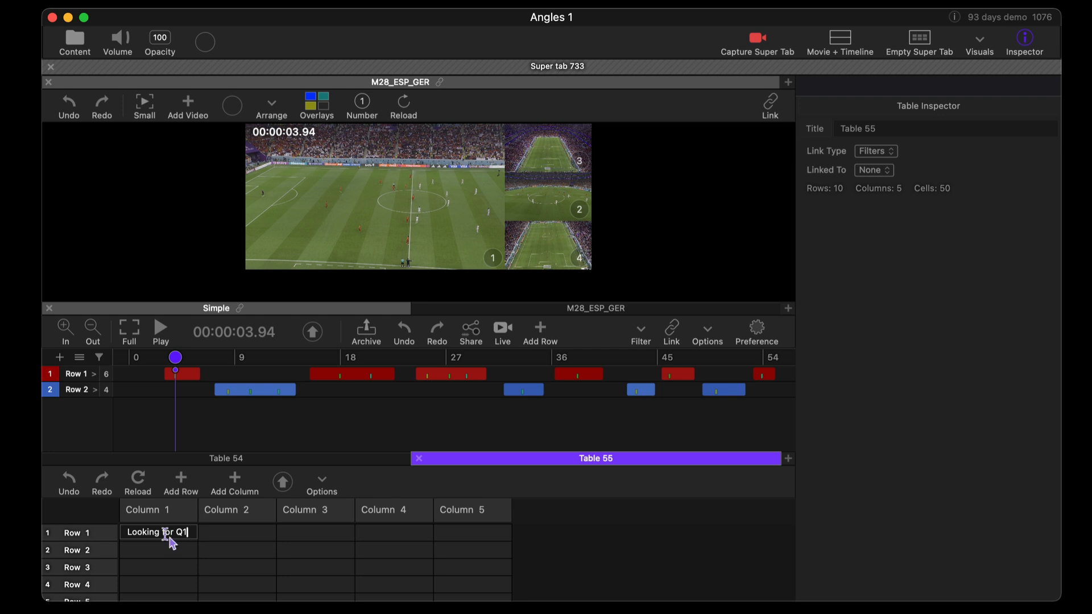
Name the new table's second column Filters using the predefined column names.
{"action": "left_click", "coordinate": [219, 536]}
{"action": "right_click", "coordinate": [237, 518]}
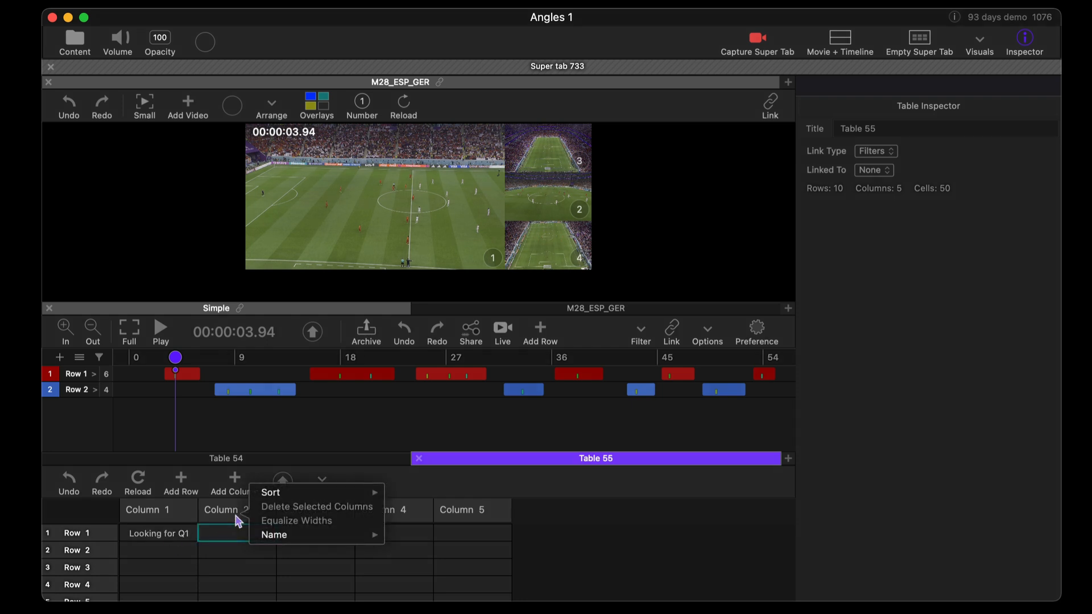
{"action": "mouse_move", "coordinate": [310, 541]}
{"action": "left_click", "coordinate": [412, 515]}
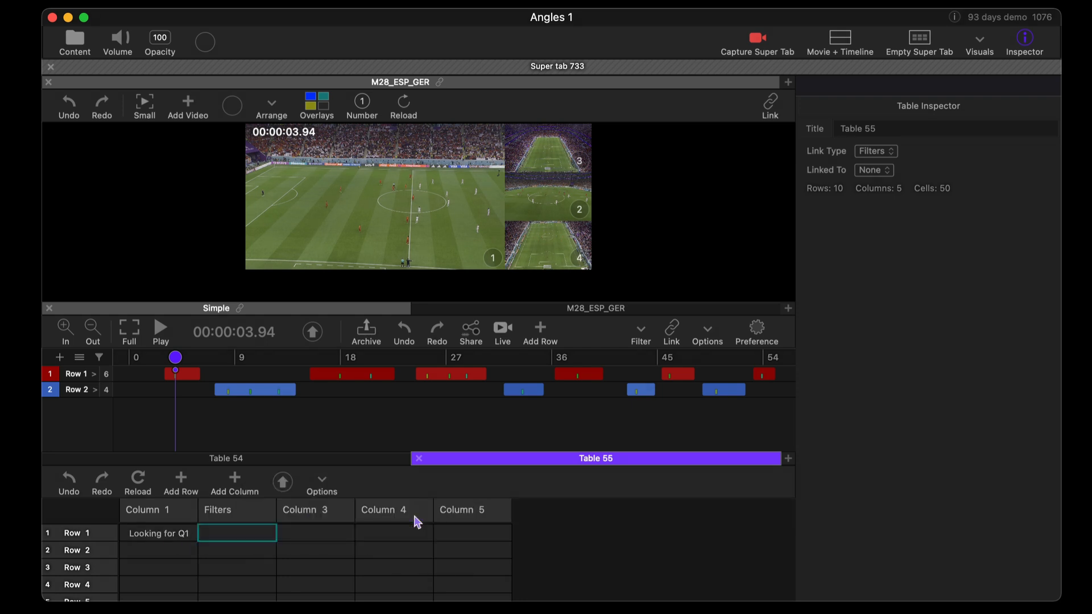
Enter "Q1", including the quotation marks, in Row 1's Filters cell and apply that row's filter to the timeline.
{"action": "double_click", "coordinate": [236, 535]}
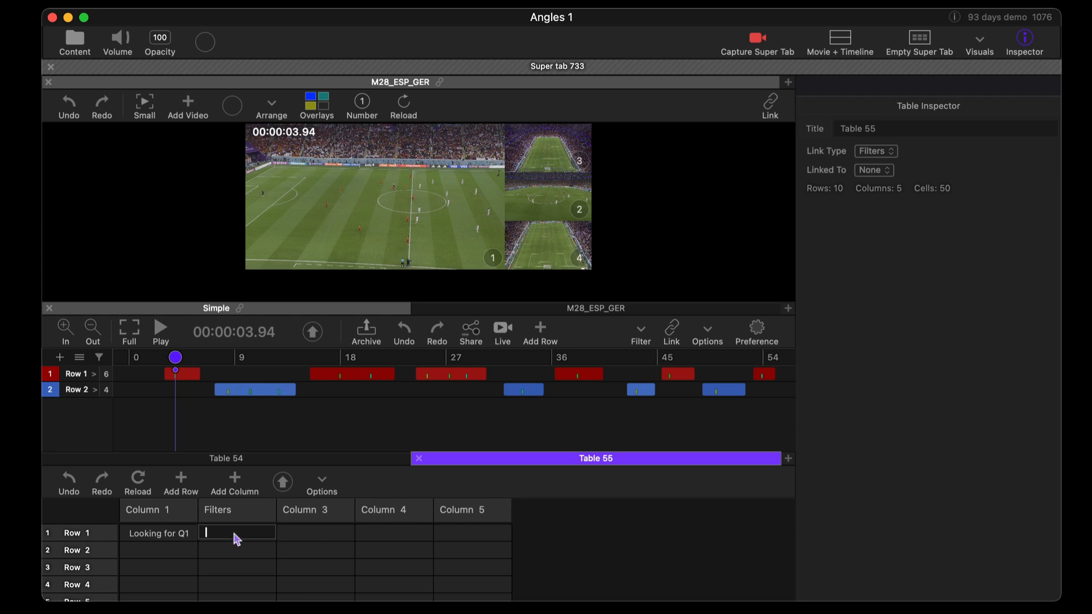
{"action": "type", "text": "\"Q1\""}
{"action": "left_click", "coordinate": [74, 537]}
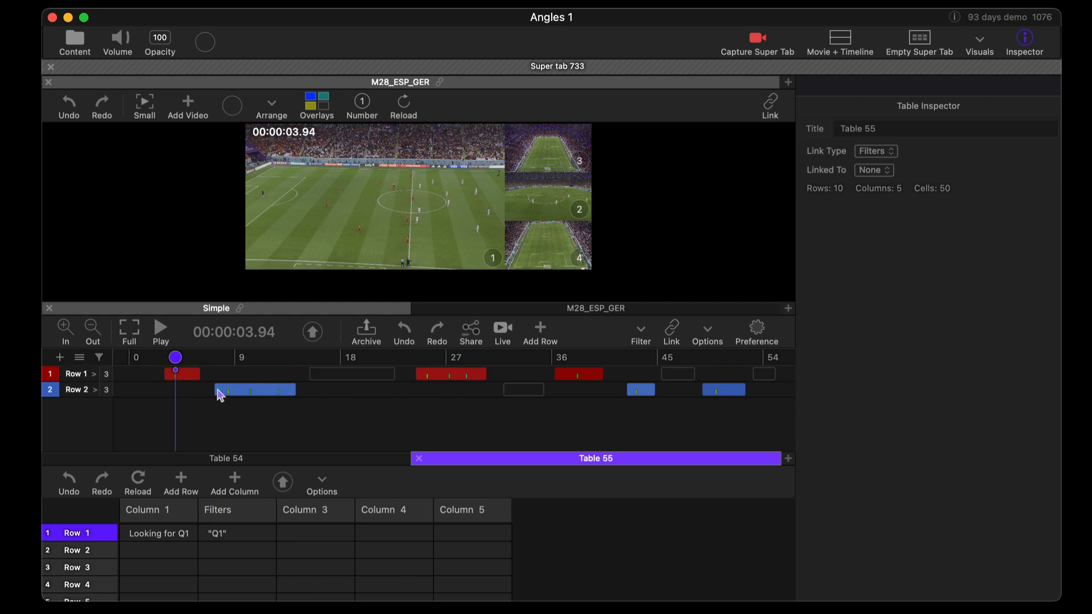
Enter the description "Looking for Q2 in Row 2" in Column 1 of the table's Row 2.
{"action": "left_click", "coordinate": [161, 555]}
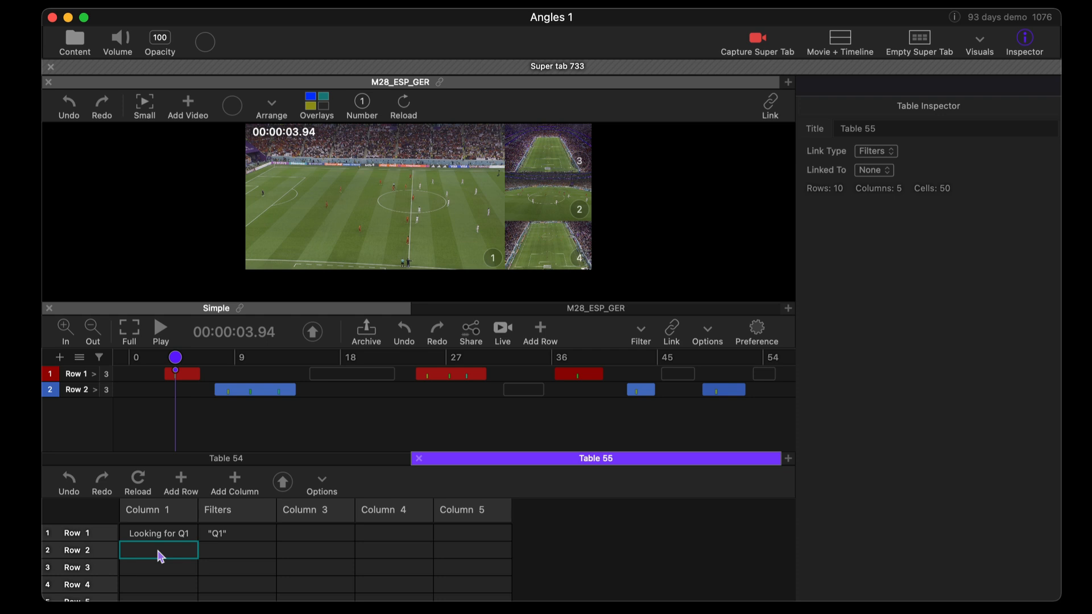
{"action": "double_click", "coordinate": [159, 555]}
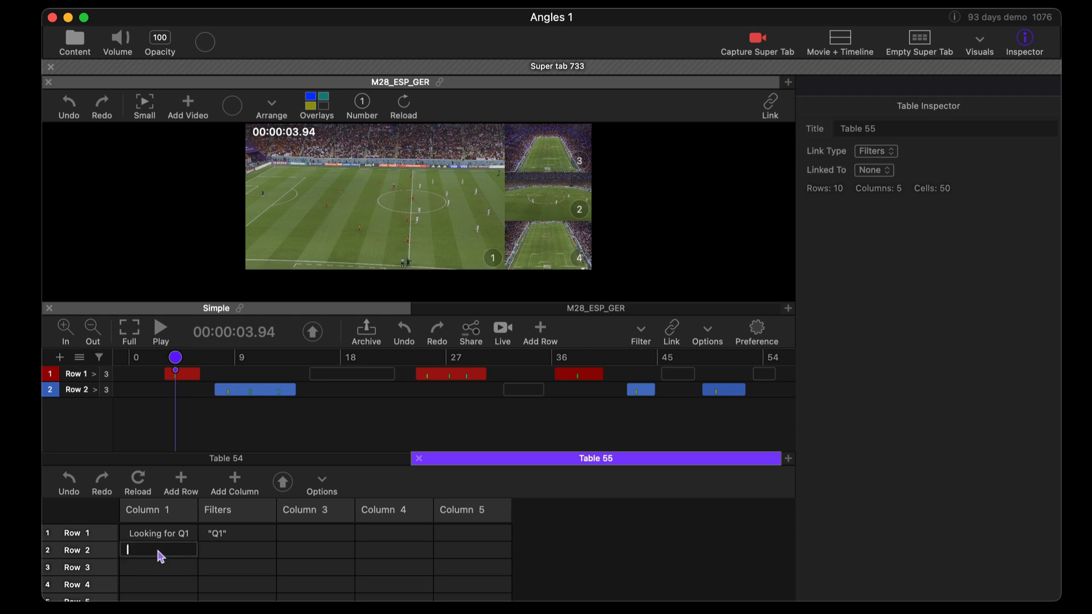
{"action": "type", "text": "Looking for Q2 in Row "}
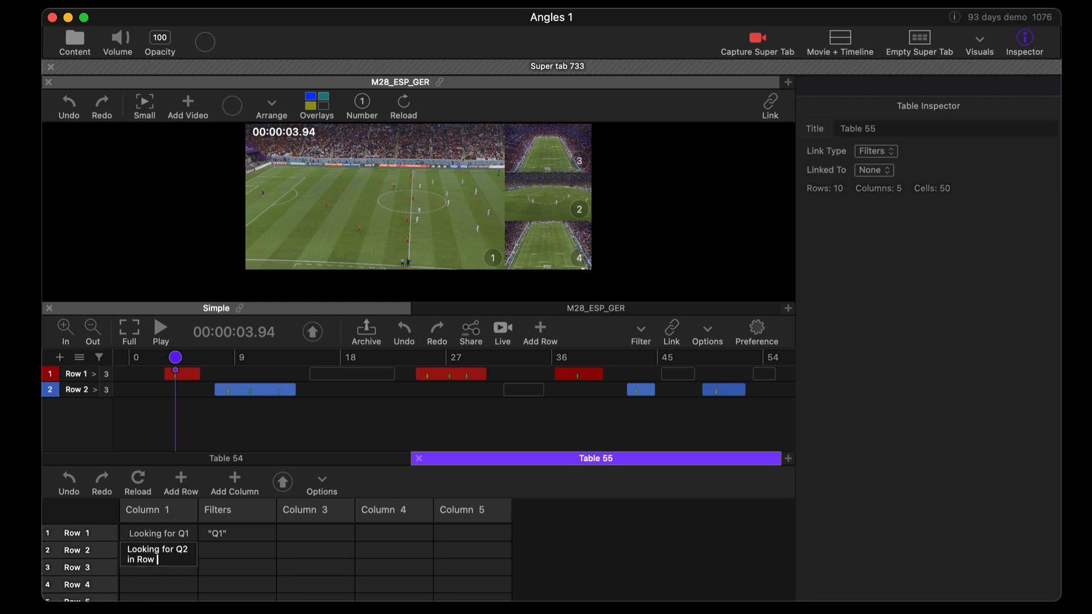
{"action": "type", "text": "2"}
Enter the filter [RO]"Row 2" & "Q2" in the Filters cell of the table's Row 2.
{"action": "left_click", "coordinate": [233, 552]}
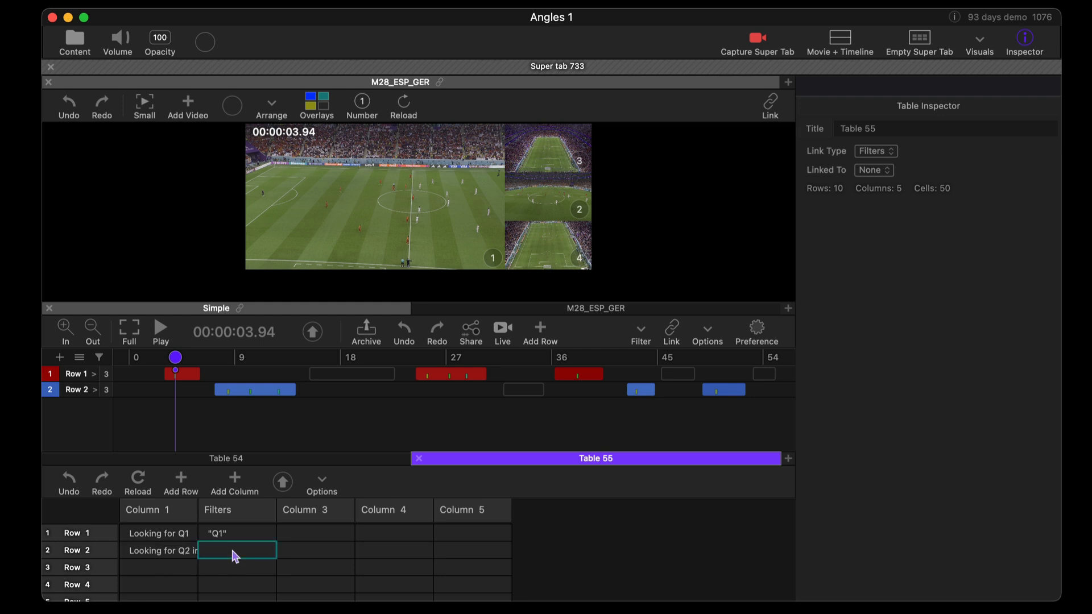
{"action": "double_click", "coordinate": [235, 557]}
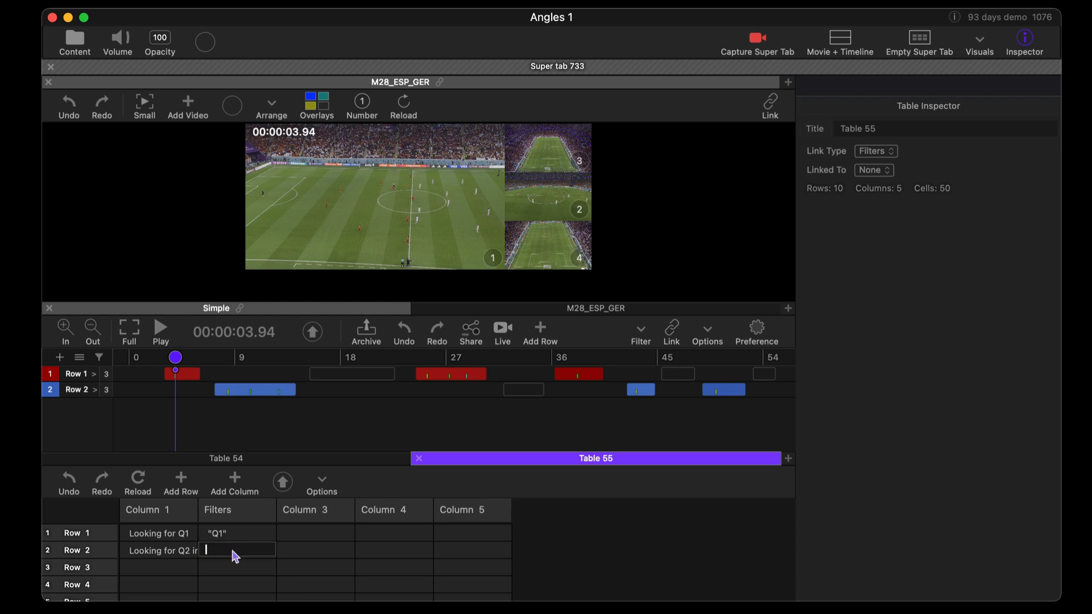
{"action": "type", "text": "[RO]\"Row 2\" & \"Q2\""}
Widen Column 1 and the Filters column to fit their text, and apply Row 2's filter to the timeline.
{"action": "left_click_drag", "start_coordinate": [198, 510], "coordinate": [243, 511]}
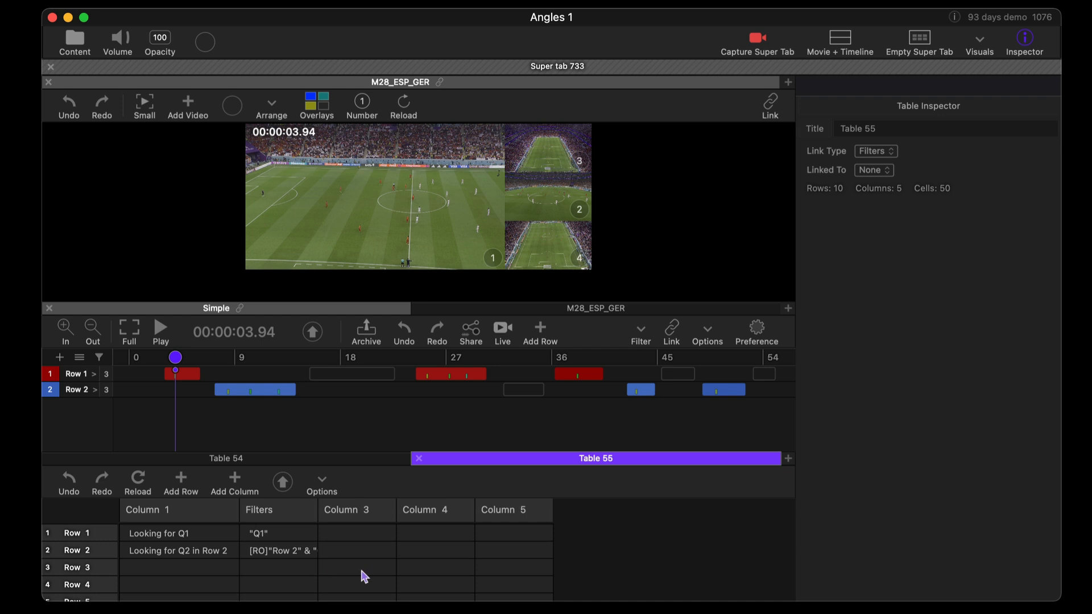
{"action": "left_click", "coordinate": [75, 552]}
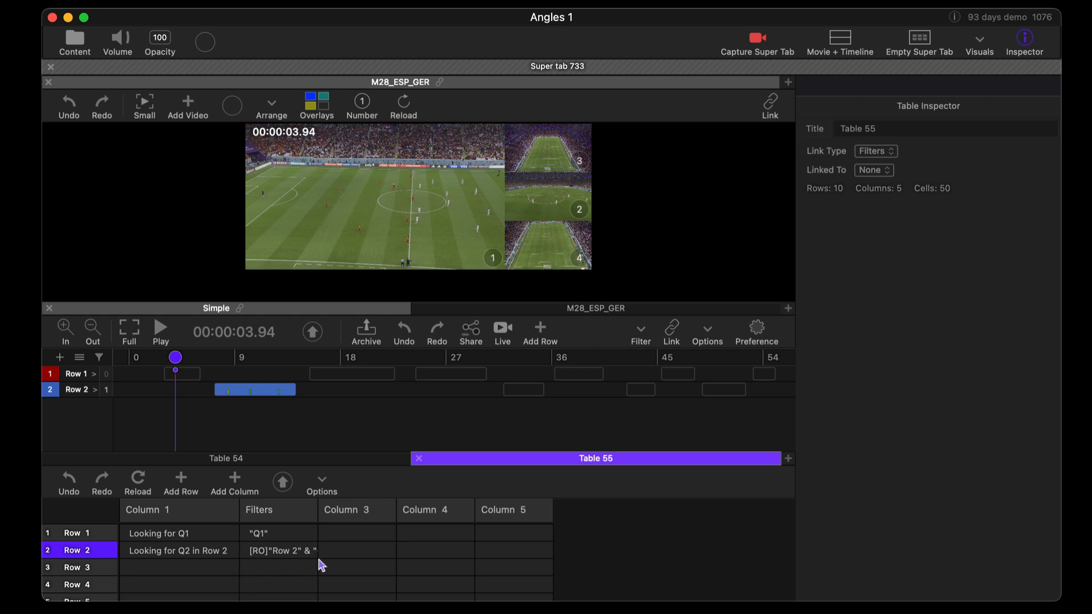
{"action": "left_click_drag", "start_coordinate": [318, 513], "coordinate": [371, 511]}
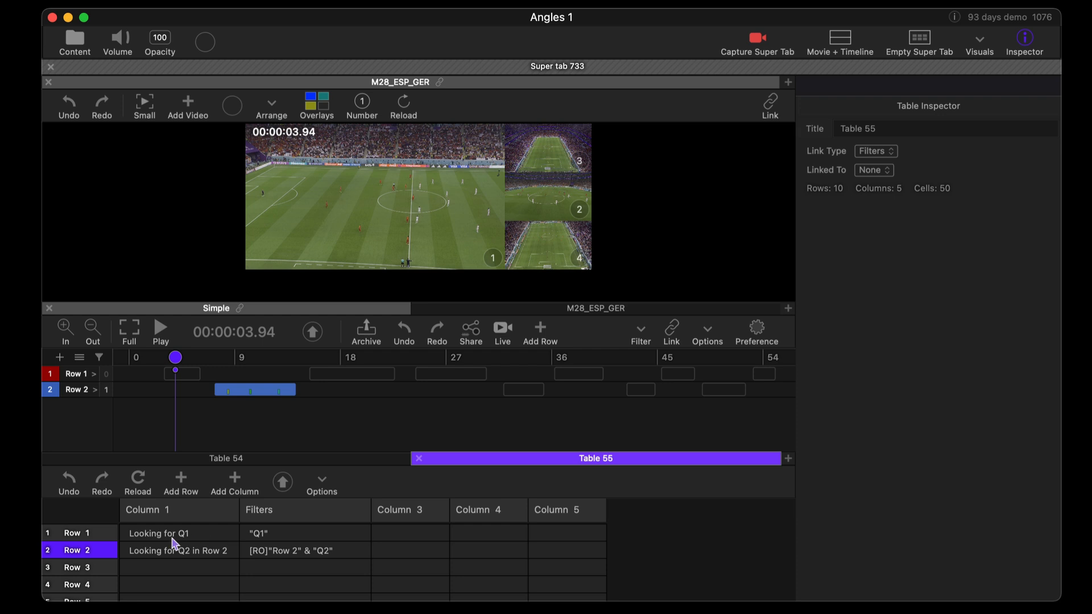
Alternate between the table's Row 1 and Row 2 filters to compare the clips each one shows, ending on Row 1.
{"action": "left_click", "coordinate": [97, 535]}
{"action": "left_click", "coordinate": [92, 555]}
{"action": "left_click", "coordinate": [89, 533]}
{"action": "left_click", "coordinate": [85, 551]}
{"action": "left_click", "coordinate": [85, 534]}
{"action": "left_click", "coordinate": [85, 550]}
{"action": "left_click", "coordinate": [85, 536]}
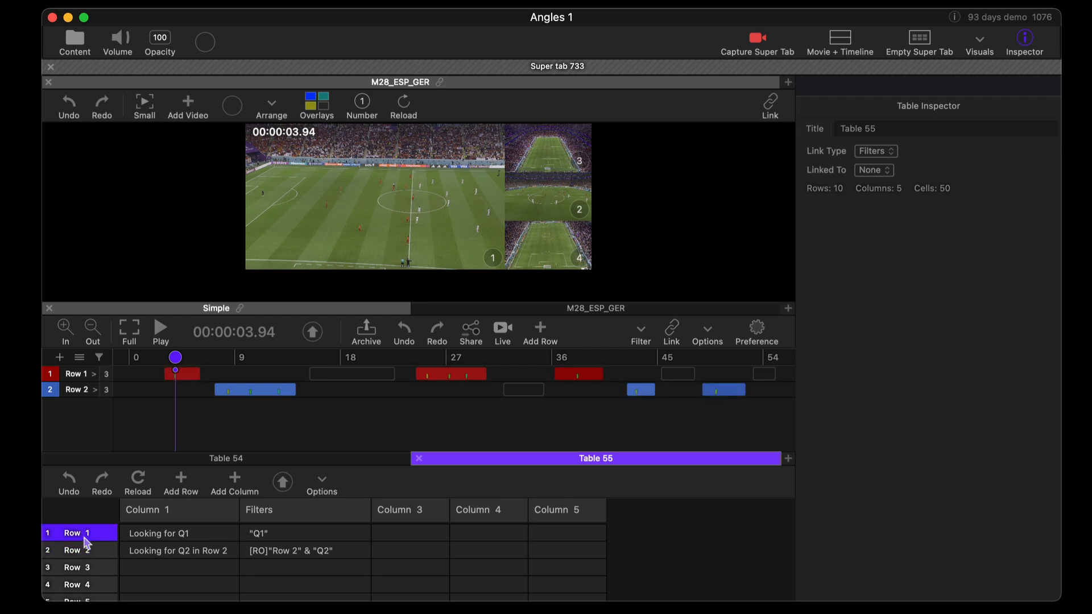
{"action": "left_click", "coordinate": [85, 546]}
{"action": "left_click", "coordinate": [84, 538]}
Rename the filter table's tab as "My special filters".
{"action": "right_click", "coordinate": [591, 459]}
{"action": "left_click", "coordinate": [617, 450]}
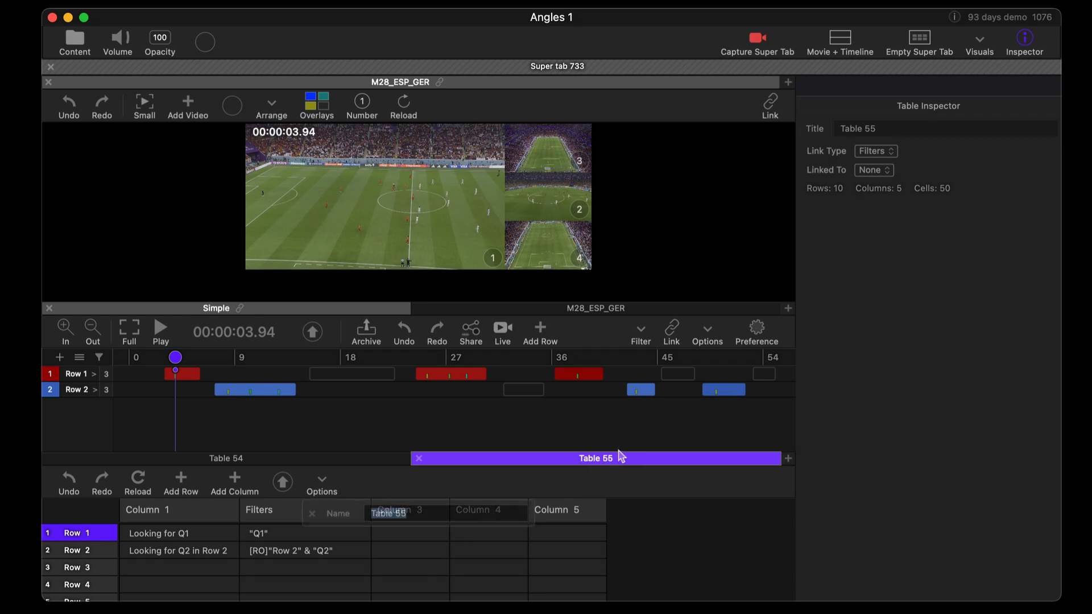
{"action": "type", "text": "My spec"}
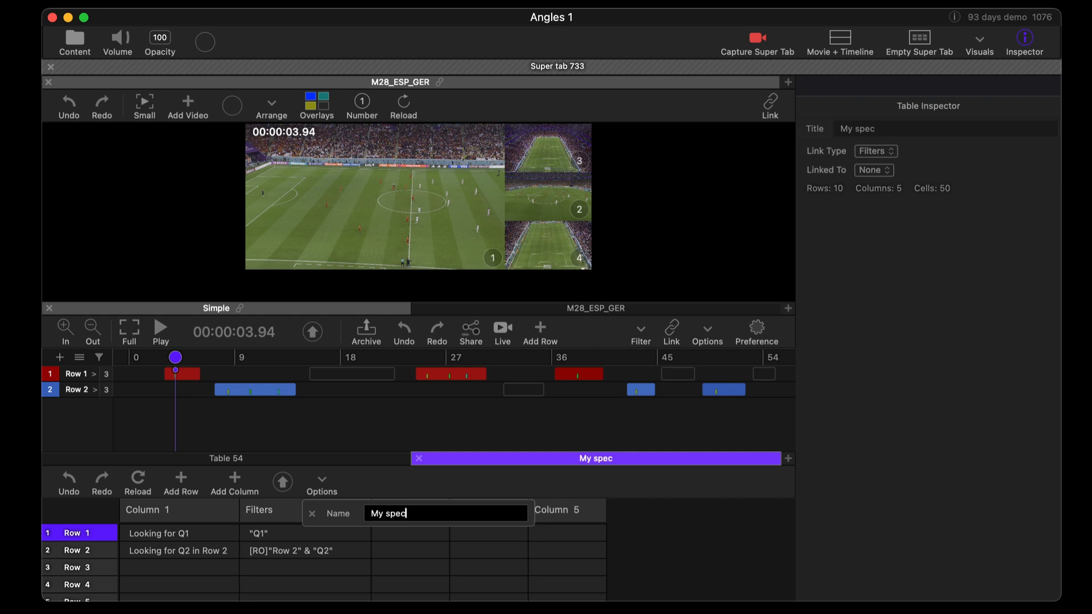
{"action": "type", "text": "ial filters"}
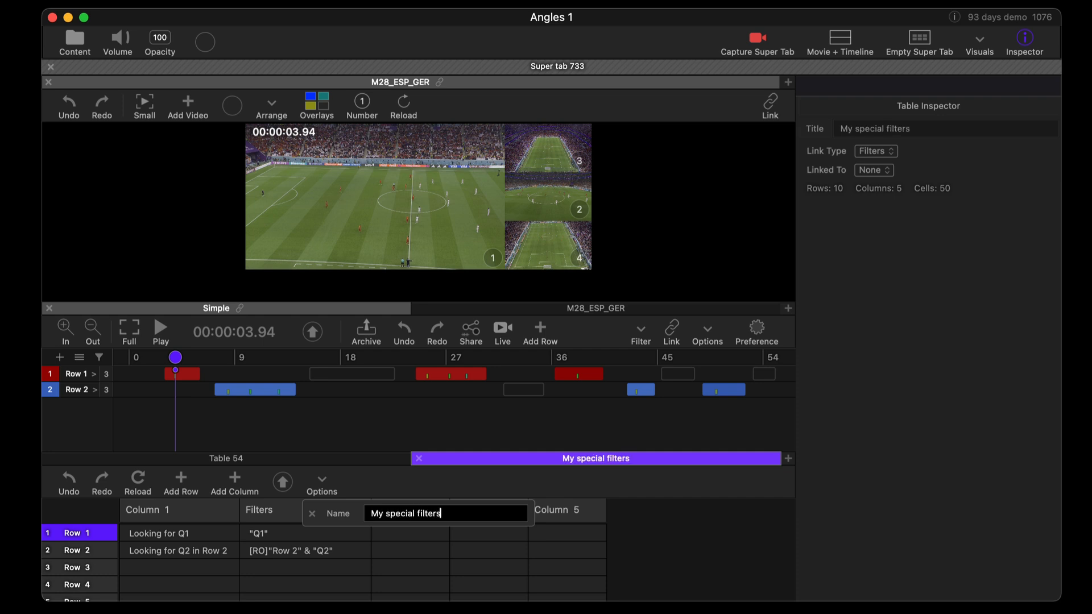
{"action": "key", "text": "Return"}
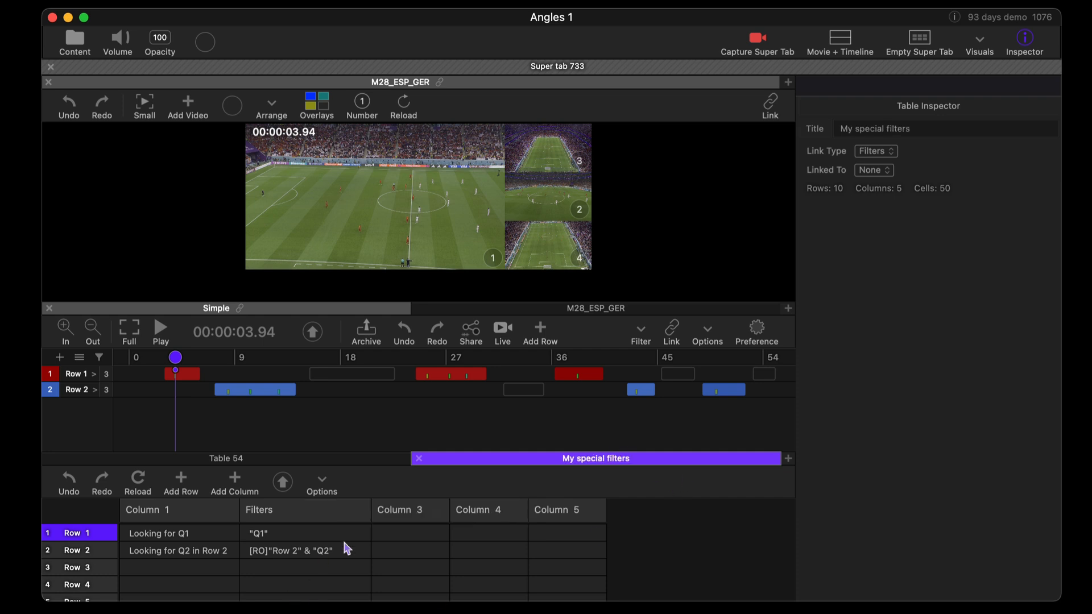
Name the third column Count, and apply the Row 2 and Row 1 filters to fill in their clip counts.
{"action": "right_click", "coordinate": [416, 520]}
{"action": "mouse_move", "coordinate": [479, 537]}
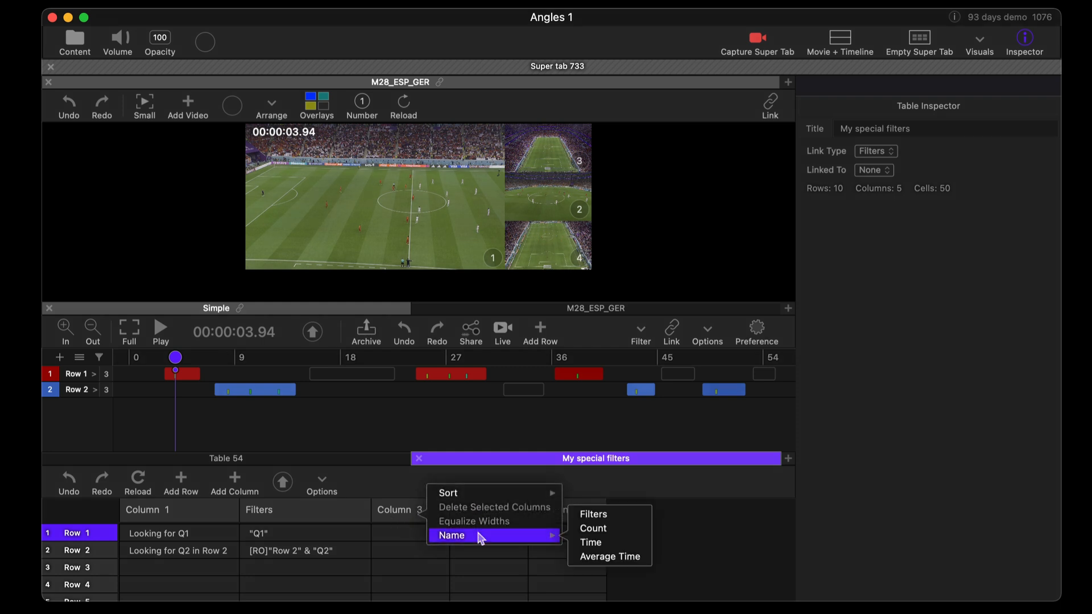
{"action": "left_click", "coordinate": [624, 530]}
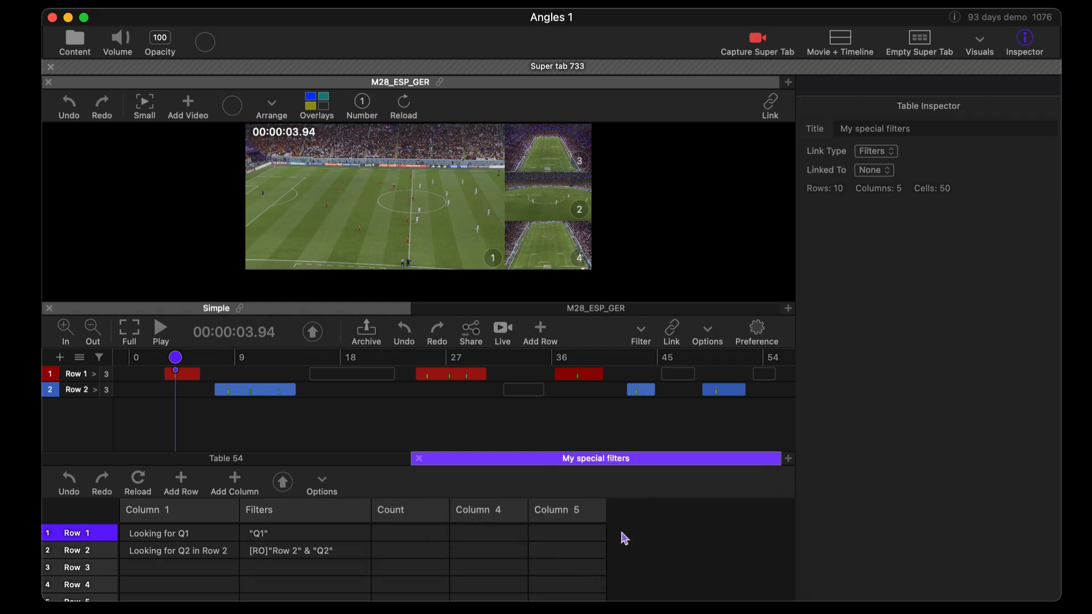
{"action": "left_click", "coordinate": [103, 550]}
{"action": "left_click", "coordinate": [90, 533]}
Name the fourth column Time, and apply the Row 1 and Row 2 filters to fill in their total clip times.
{"action": "right_click", "coordinate": [485, 511]}
{"action": "mouse_move", "coordinate": [512, 532]}
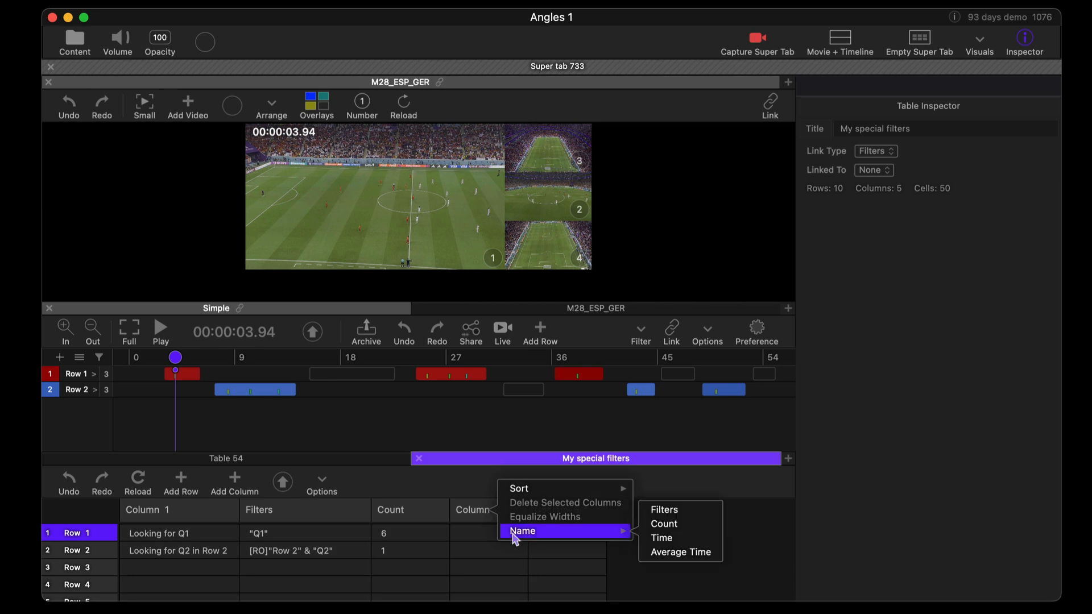
{"action": "left_click", "coordinate": [693, 538]}
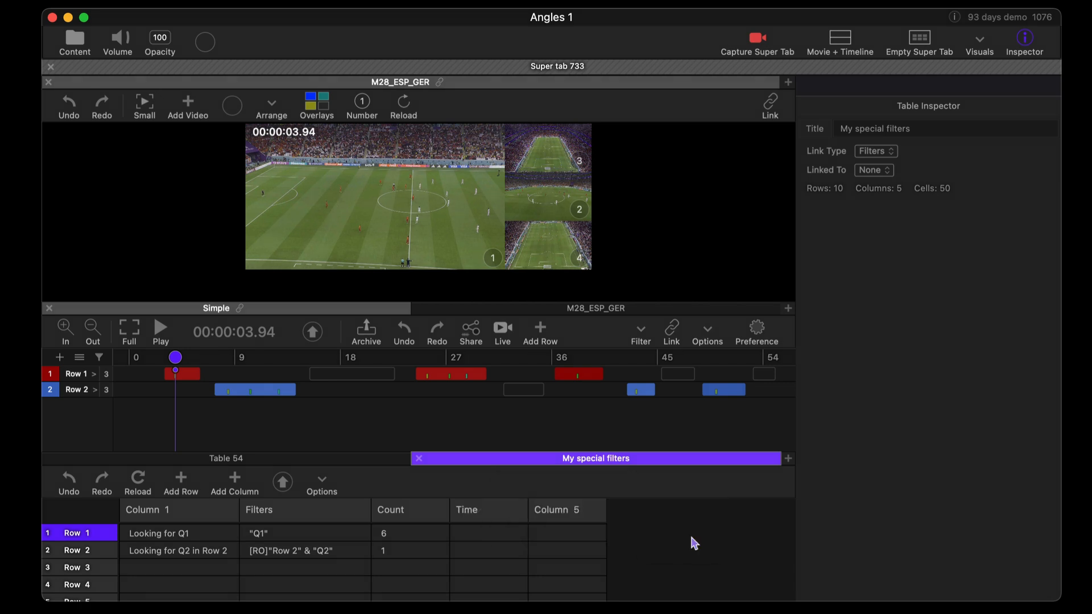
{"action": "left_click", "coordinate": [88, 551]}
{"action": "left_click", "coordinate": [85, 538]}
{"action": "left_click", "coordinate": [85, 549]}
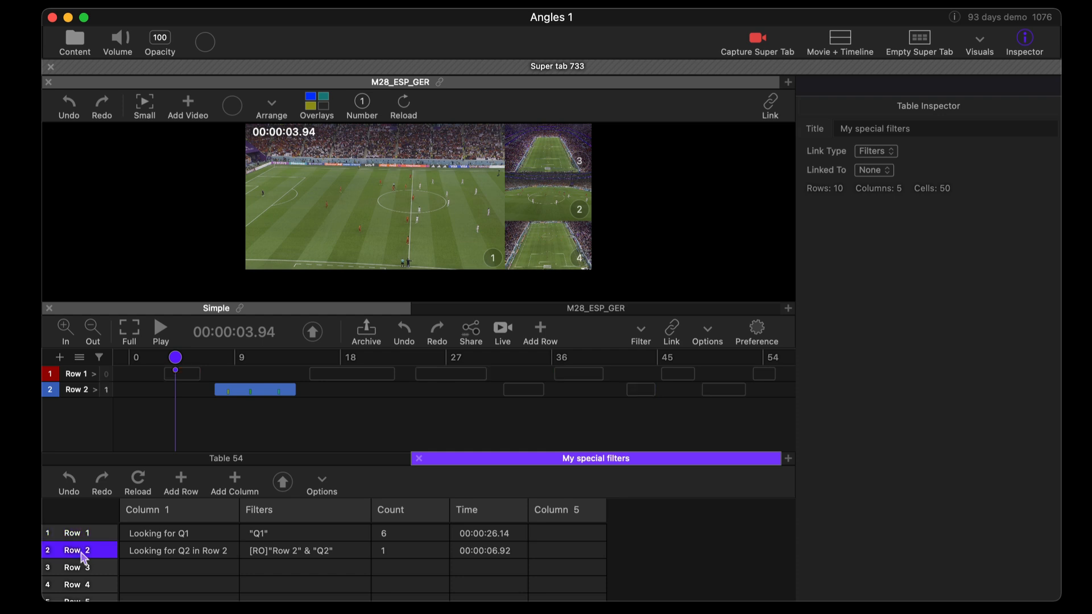
Name the fifth column Average Time, fill it in by applying the Row 1 and Row 2 filters, and end on Row 1's filter.
{"action": "right_click", "coordinate": [548, 512]}
{"action": "mouse_move", "coordinate": [577, 527]}
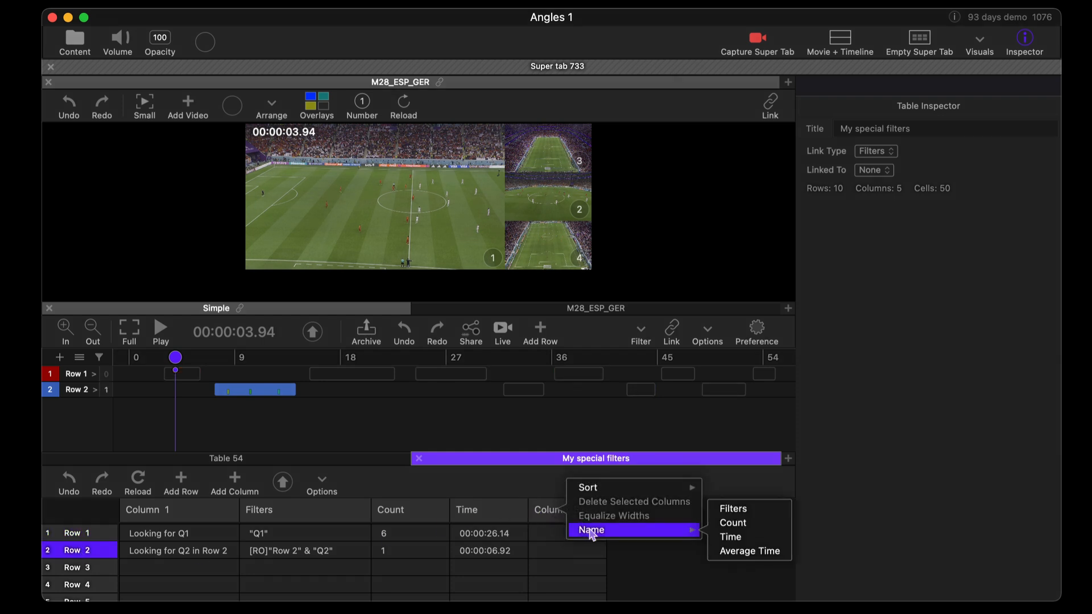
{"action": "left_click", "coordinate": [757, 551]}
{"action": "left_click", "coordinate": [84, 533]}
{"action": "left_click", "coordinate": [80, 550]}
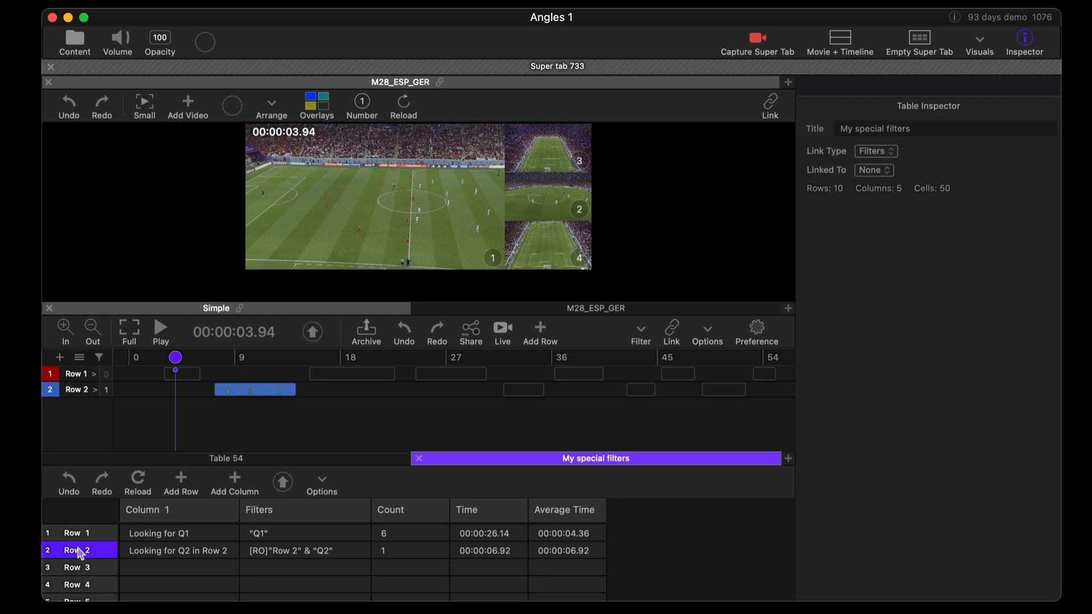
{"action": "left_click", "coordinate": [81, 541]}
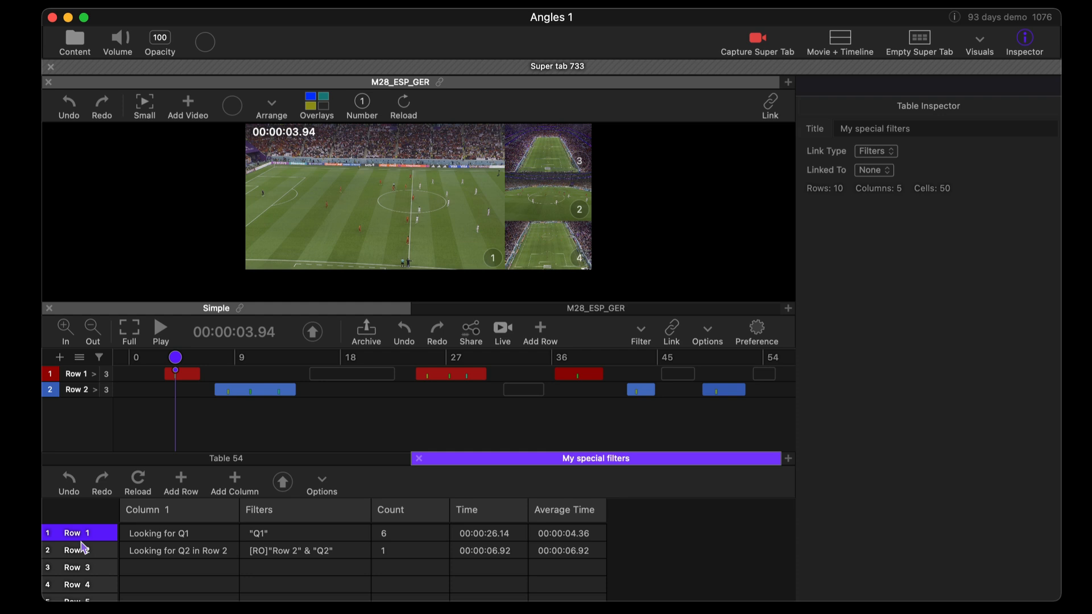
Select Row 2's cell in the Filters column, and make the Simple timeline active to view its filter settings.
{"action": "left_click", "coordinate": [338, 555]}
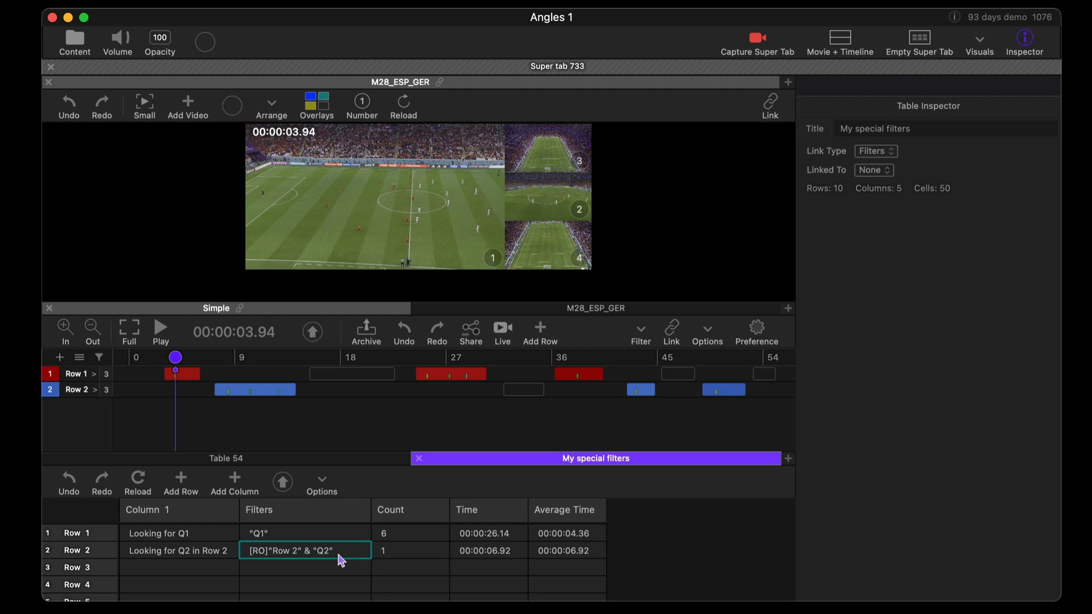
{"action": "left_click", "coordinate": [373, 415]}
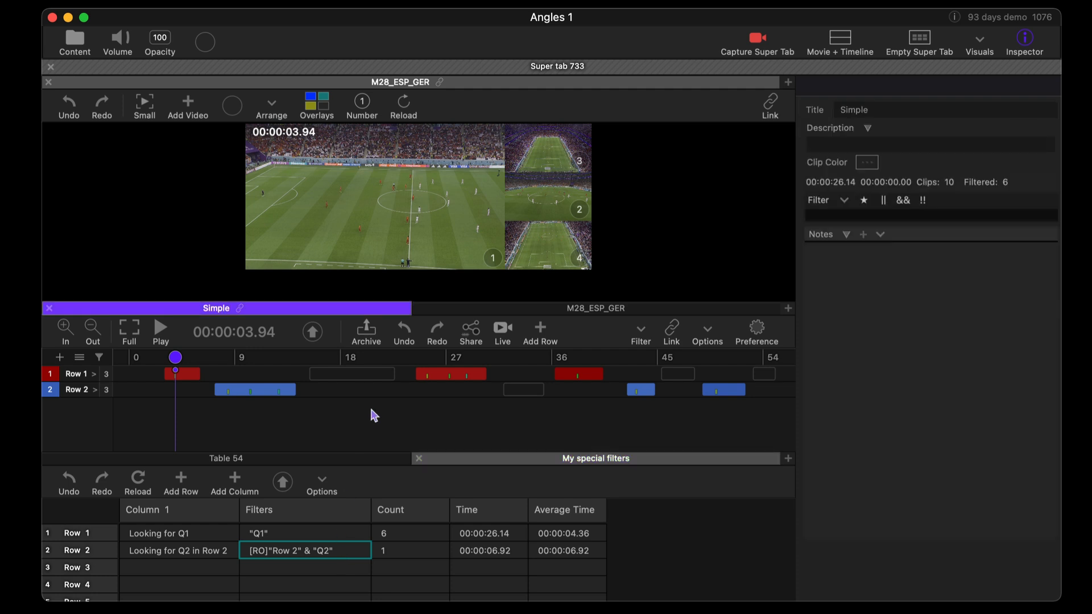